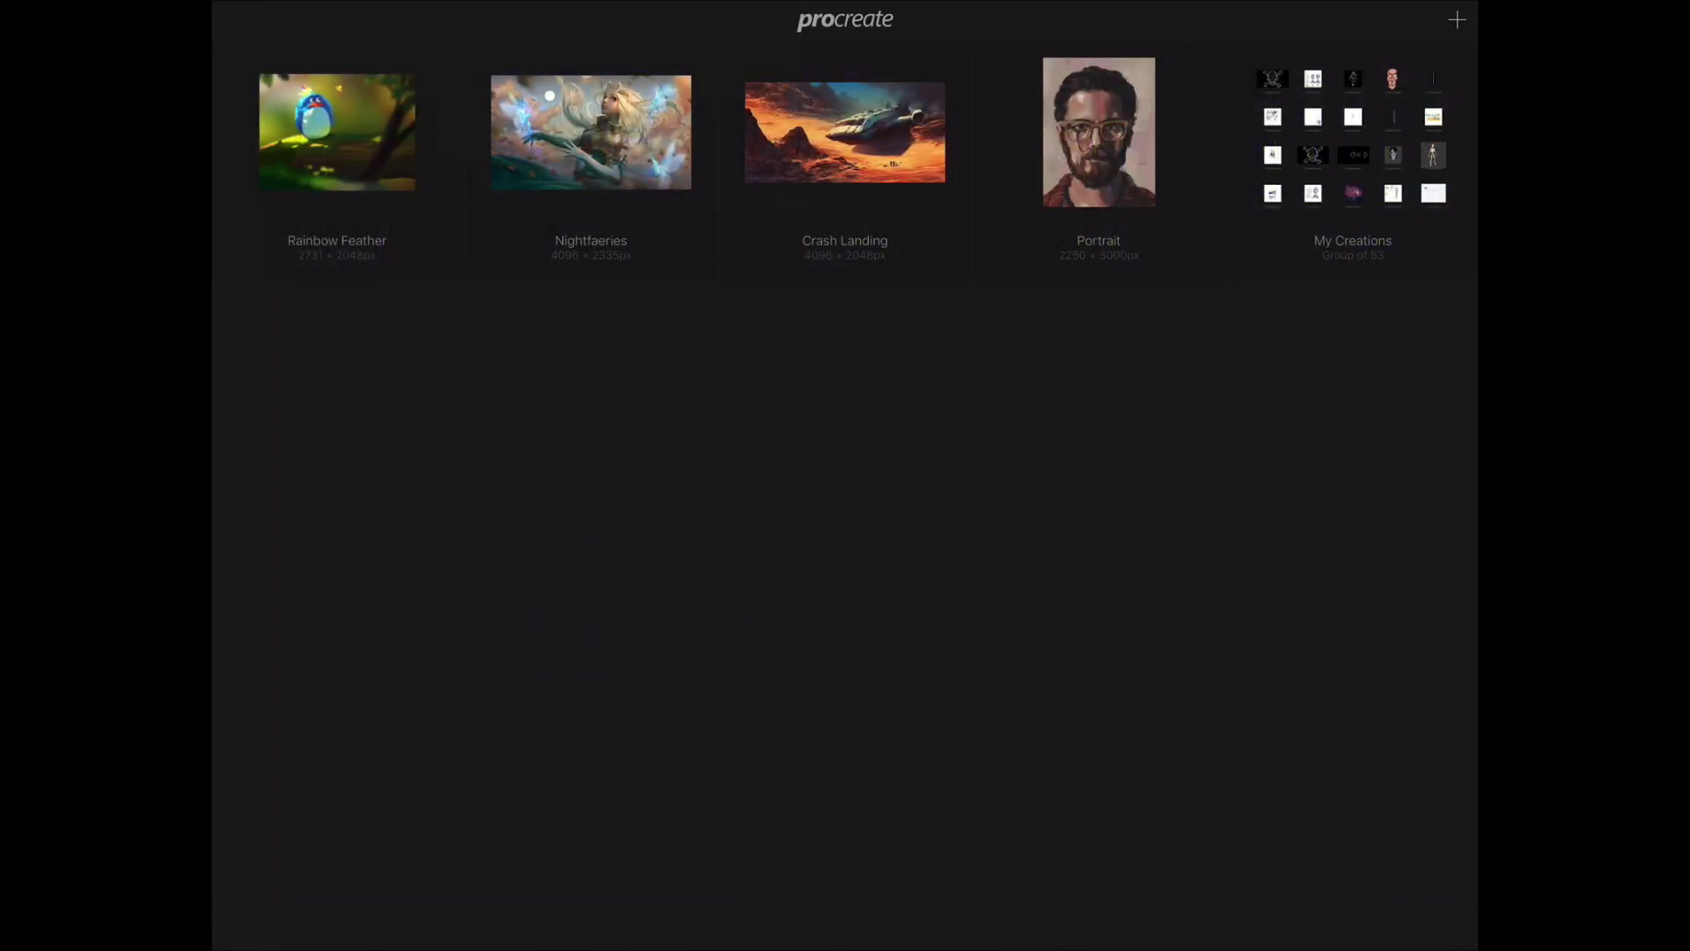
Step: Create a custom Procreate canvas 1024 px wide by 256 px high
left_click(1457, 20)
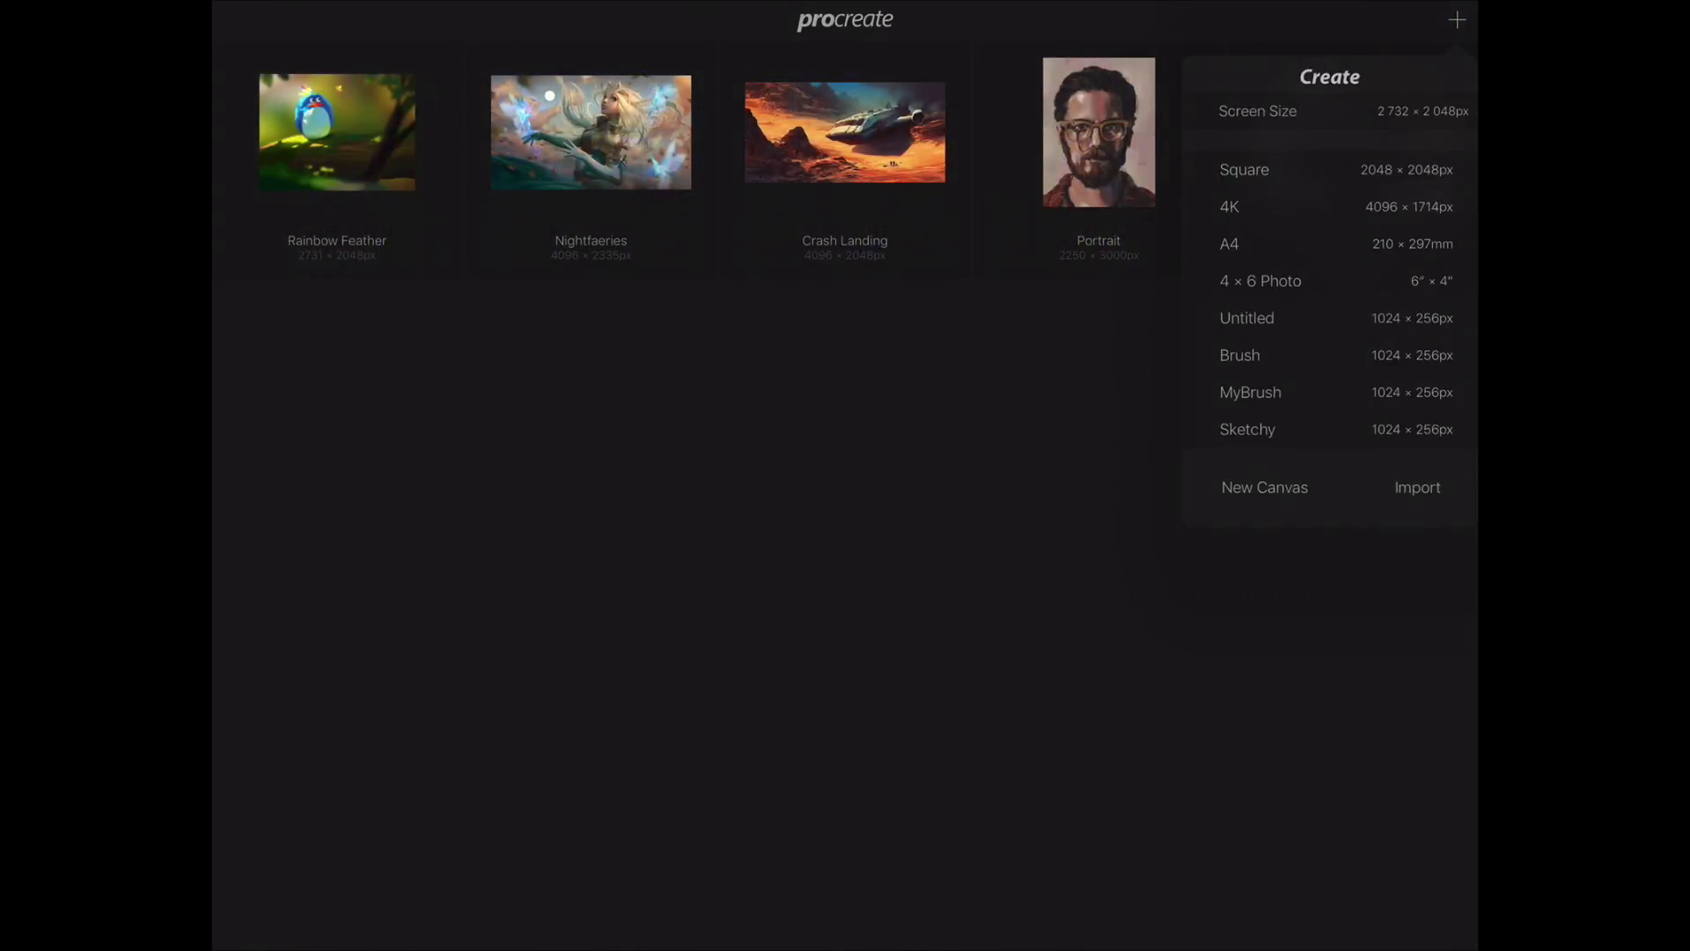
left_click(1265, 487)
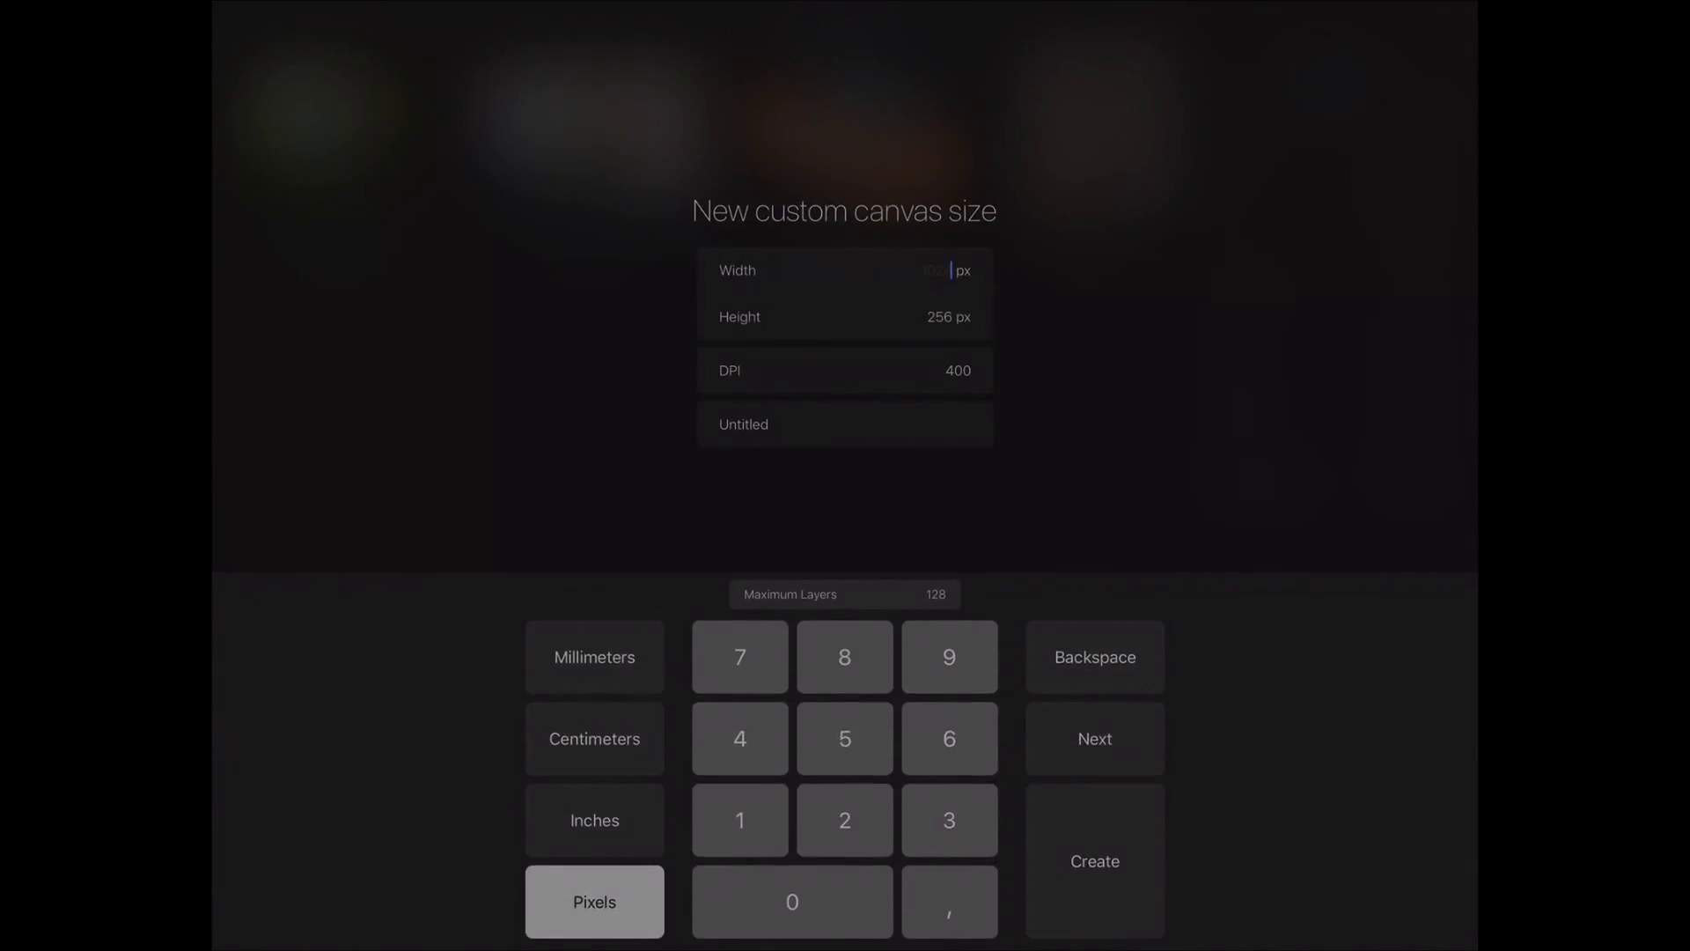
left_click(740, 819)
left_click(792, 901)
left_click(844, 820)
left_click(739, 738)
left_click(949, 317)
left_click(844, 820)
left_click(845, 737)
left_click(949, 738)
left_click(1096, 861)
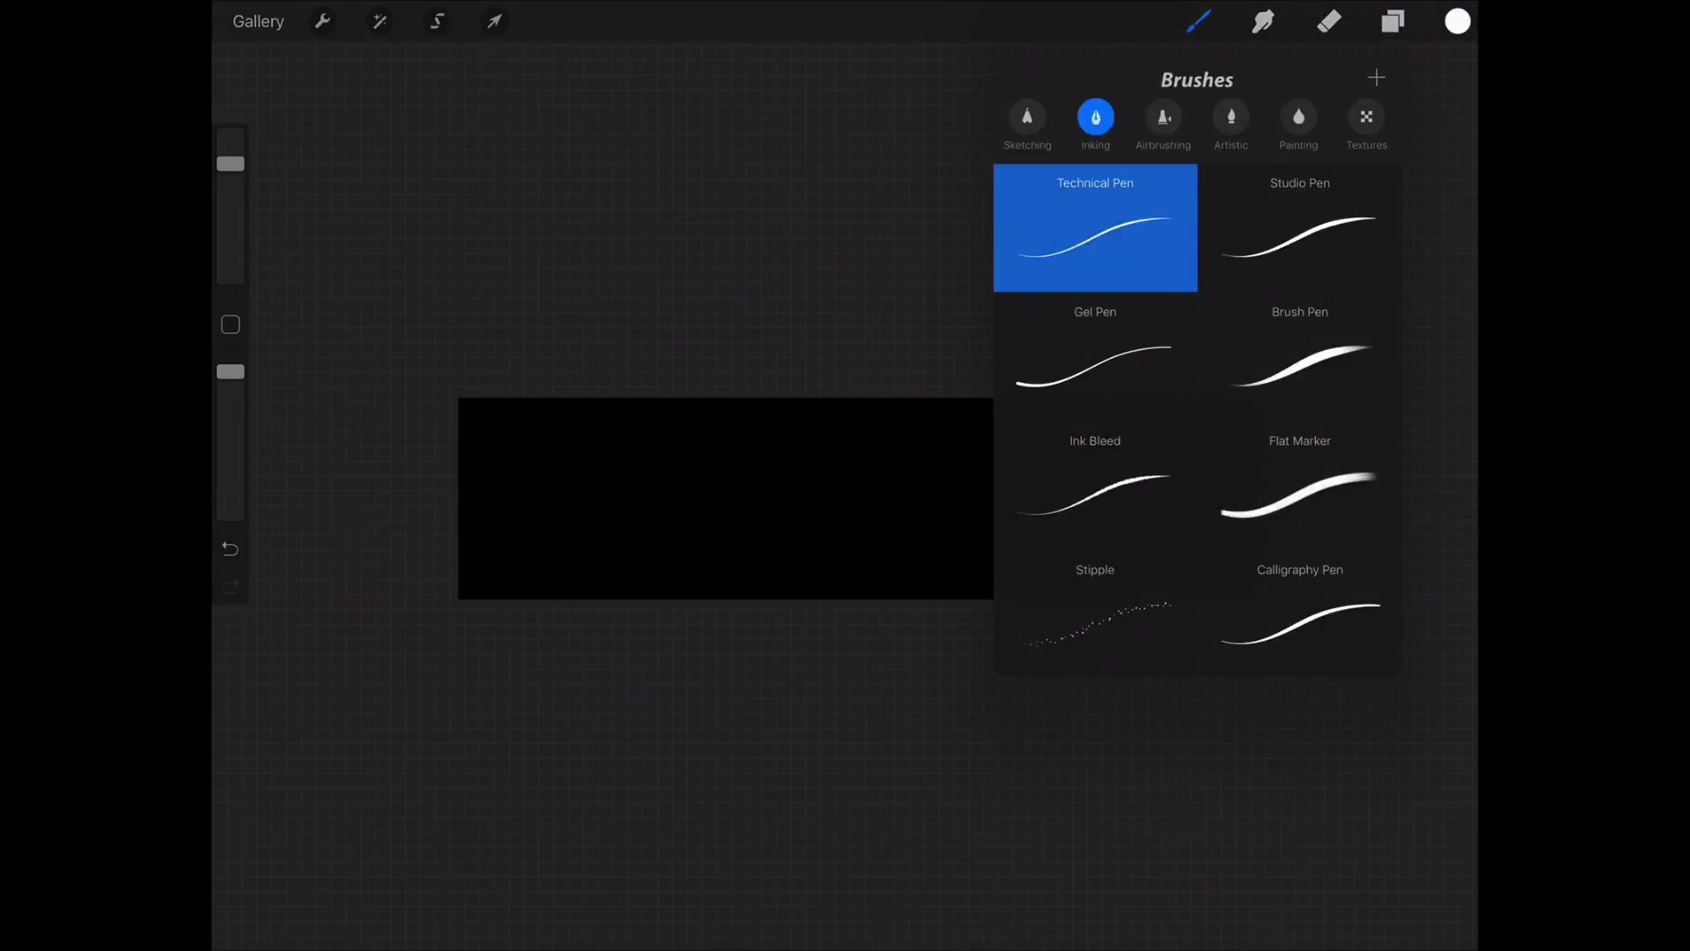
Step: Try a few Inking brushes and settle on Technical Pen
left_click(1300, 229)
left_click(1300, 357)
left_click(1095, 357)
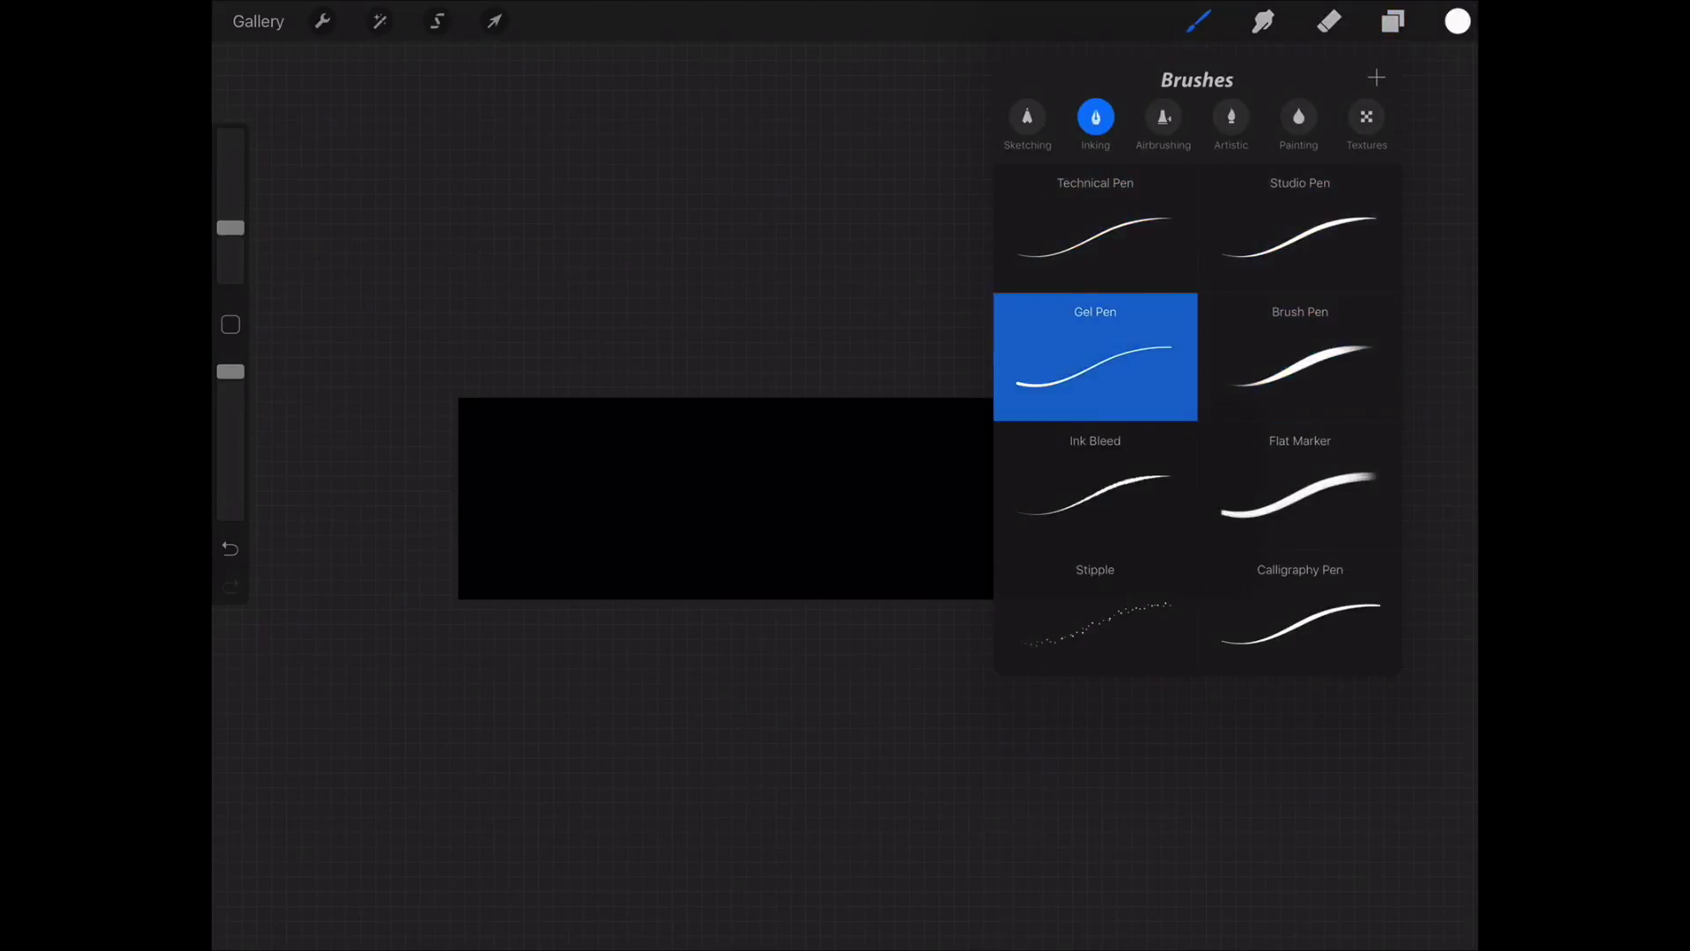
left_click(1095, 485)
left_click(1095, 228)
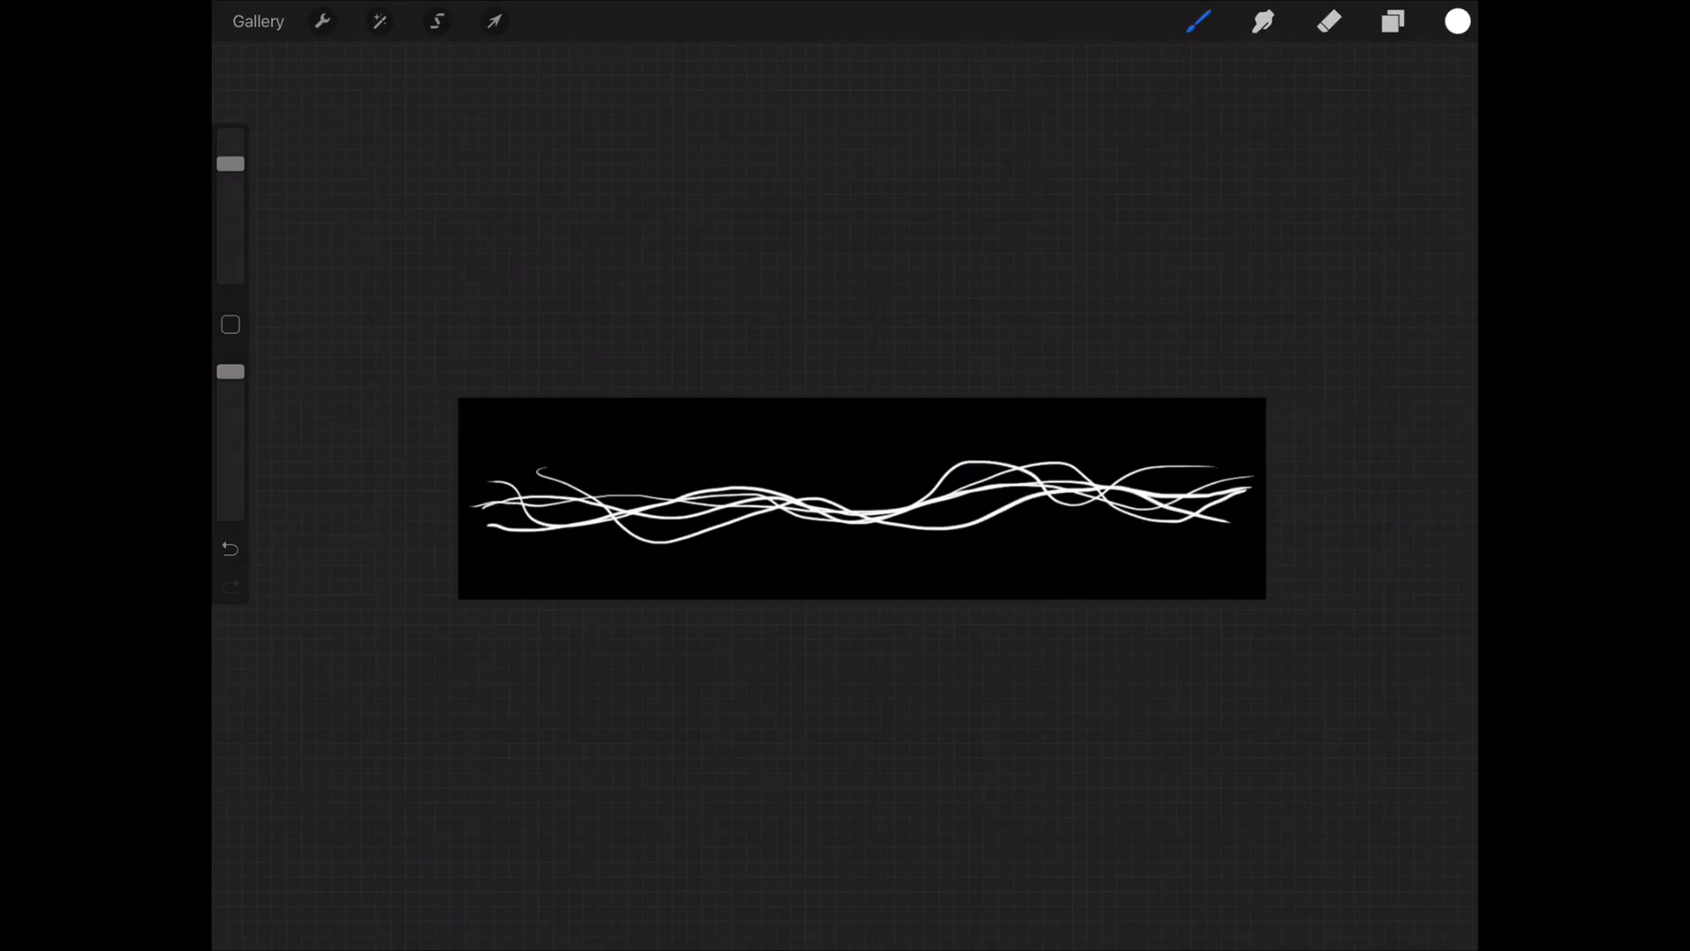
Step: Add a new layer above Layer 1 and hide Layer 1's strokes
left_click(1393, 21)
left_click(1449, 77)
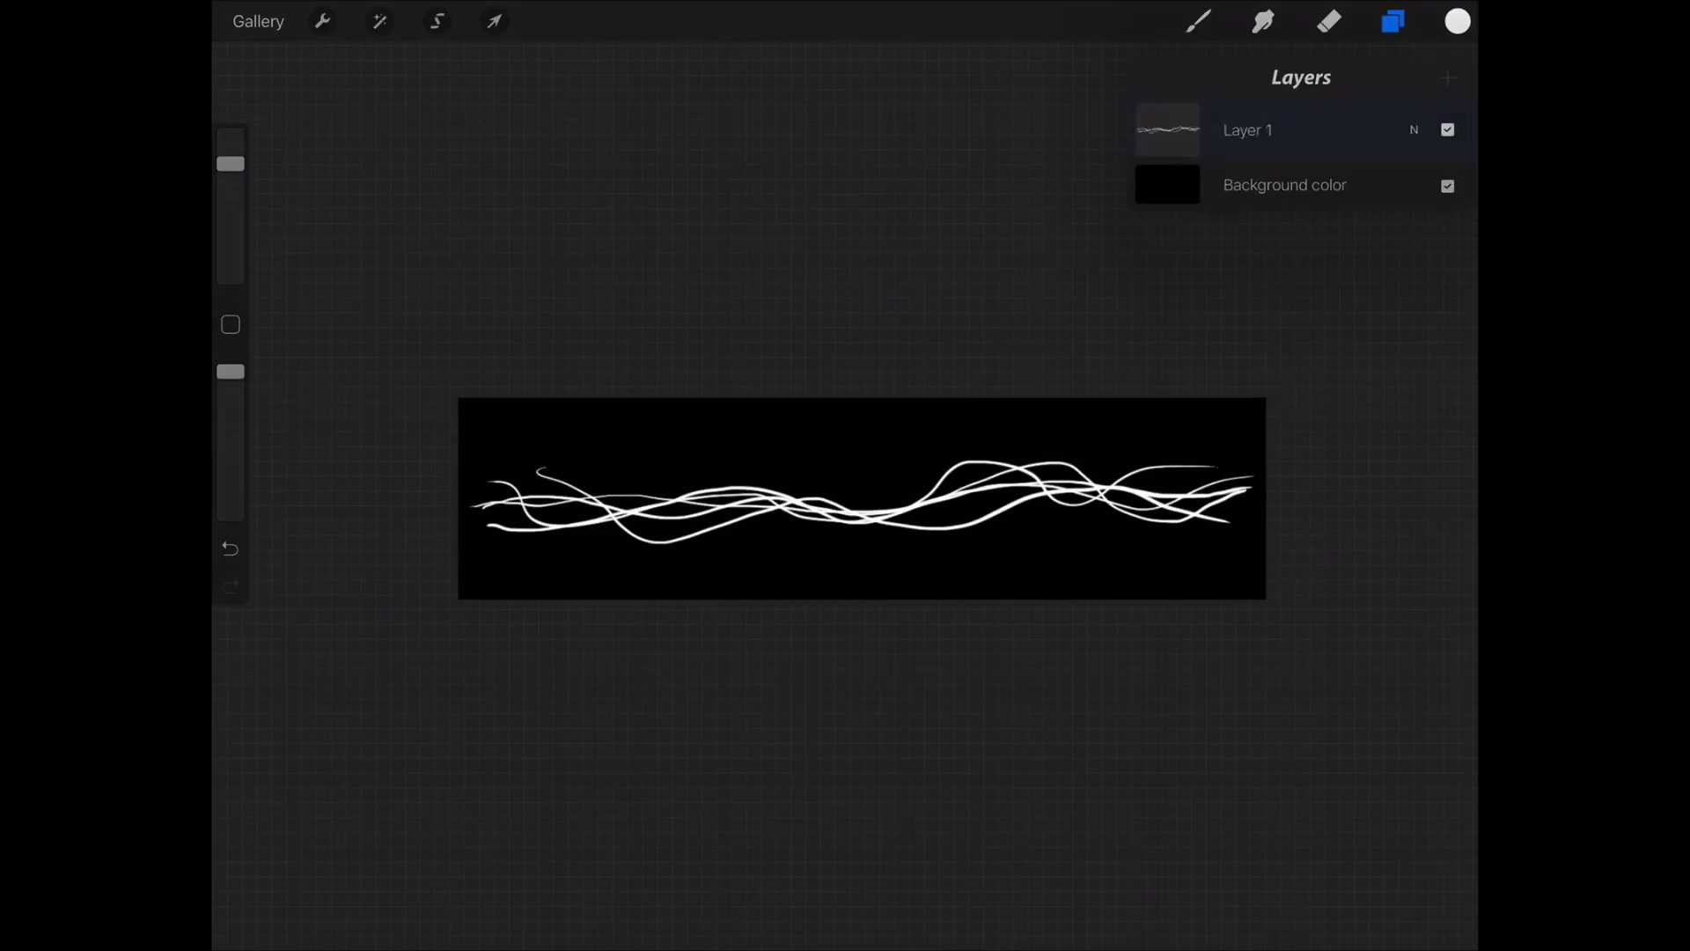
left_click(1449, 192)
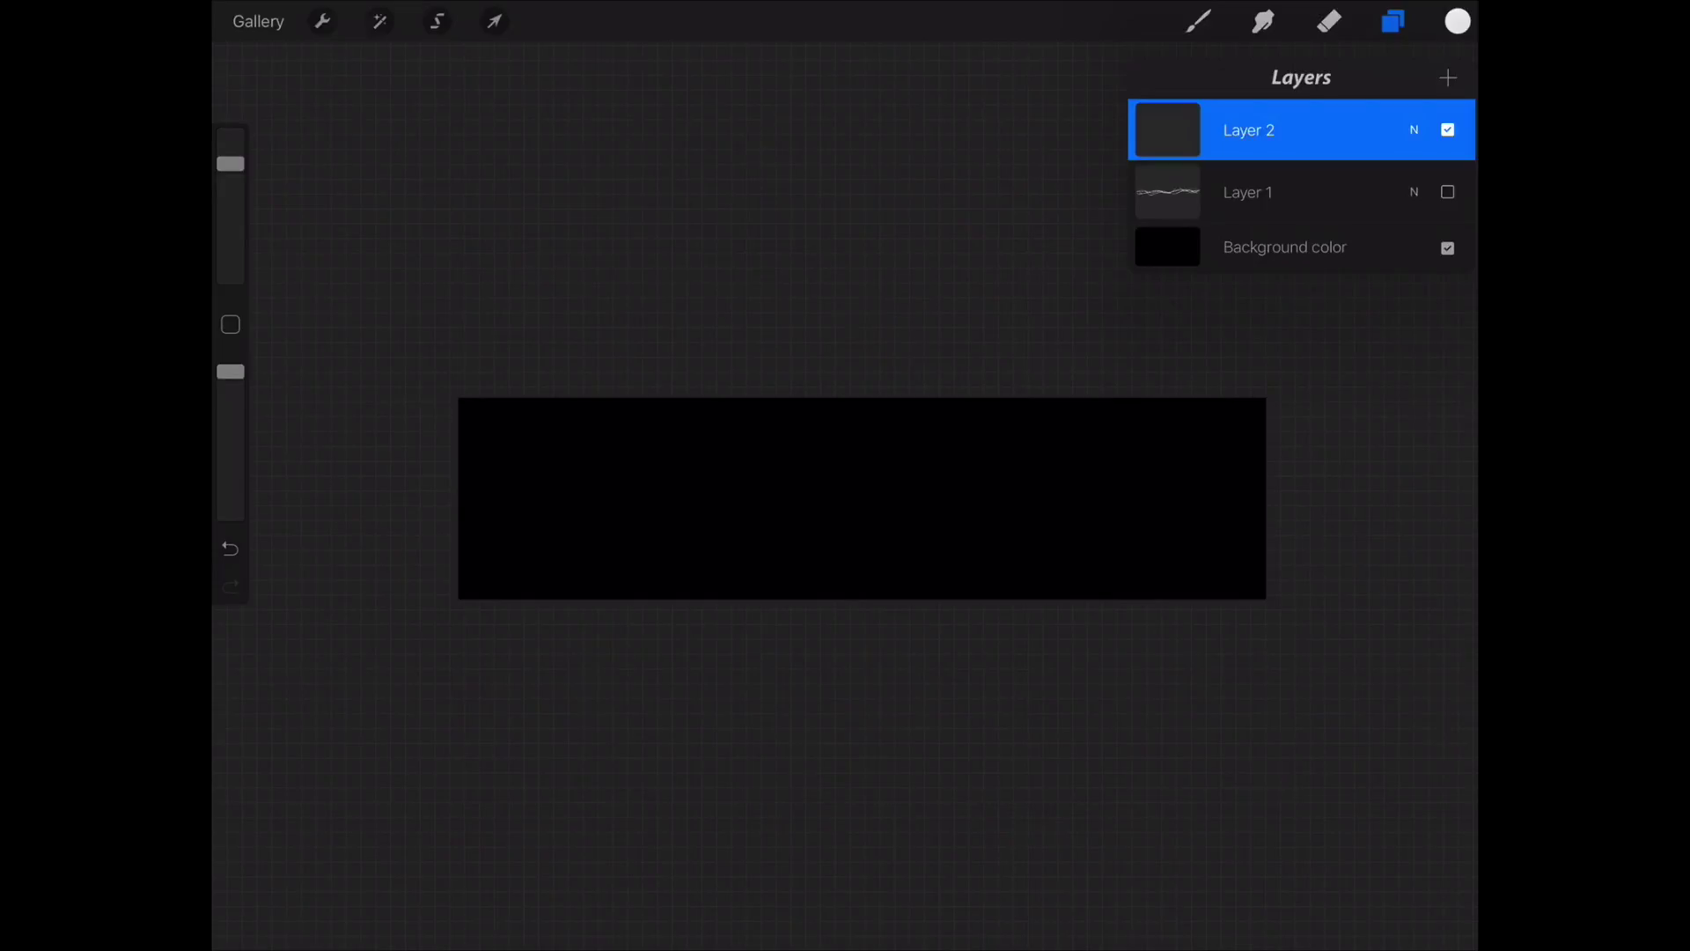
left_click(1198, 21)
Step: Draw a fresh band of white scribble strokes across the black canvas
mouse_move(467, 509)
left_mouse_down()
mouse_move(789, 480)
mouse_move(1246, 498)
left_mouse_up()
left_click_drag(879, 518, 1221, 479)
left_click_drag(673, 515, 1004, 483)
left_click_drag(499, 528, 733, 476)
left_click_drag(669, 513, 1035, 475)
left_click_drag(1069, 476, 1233, 493)
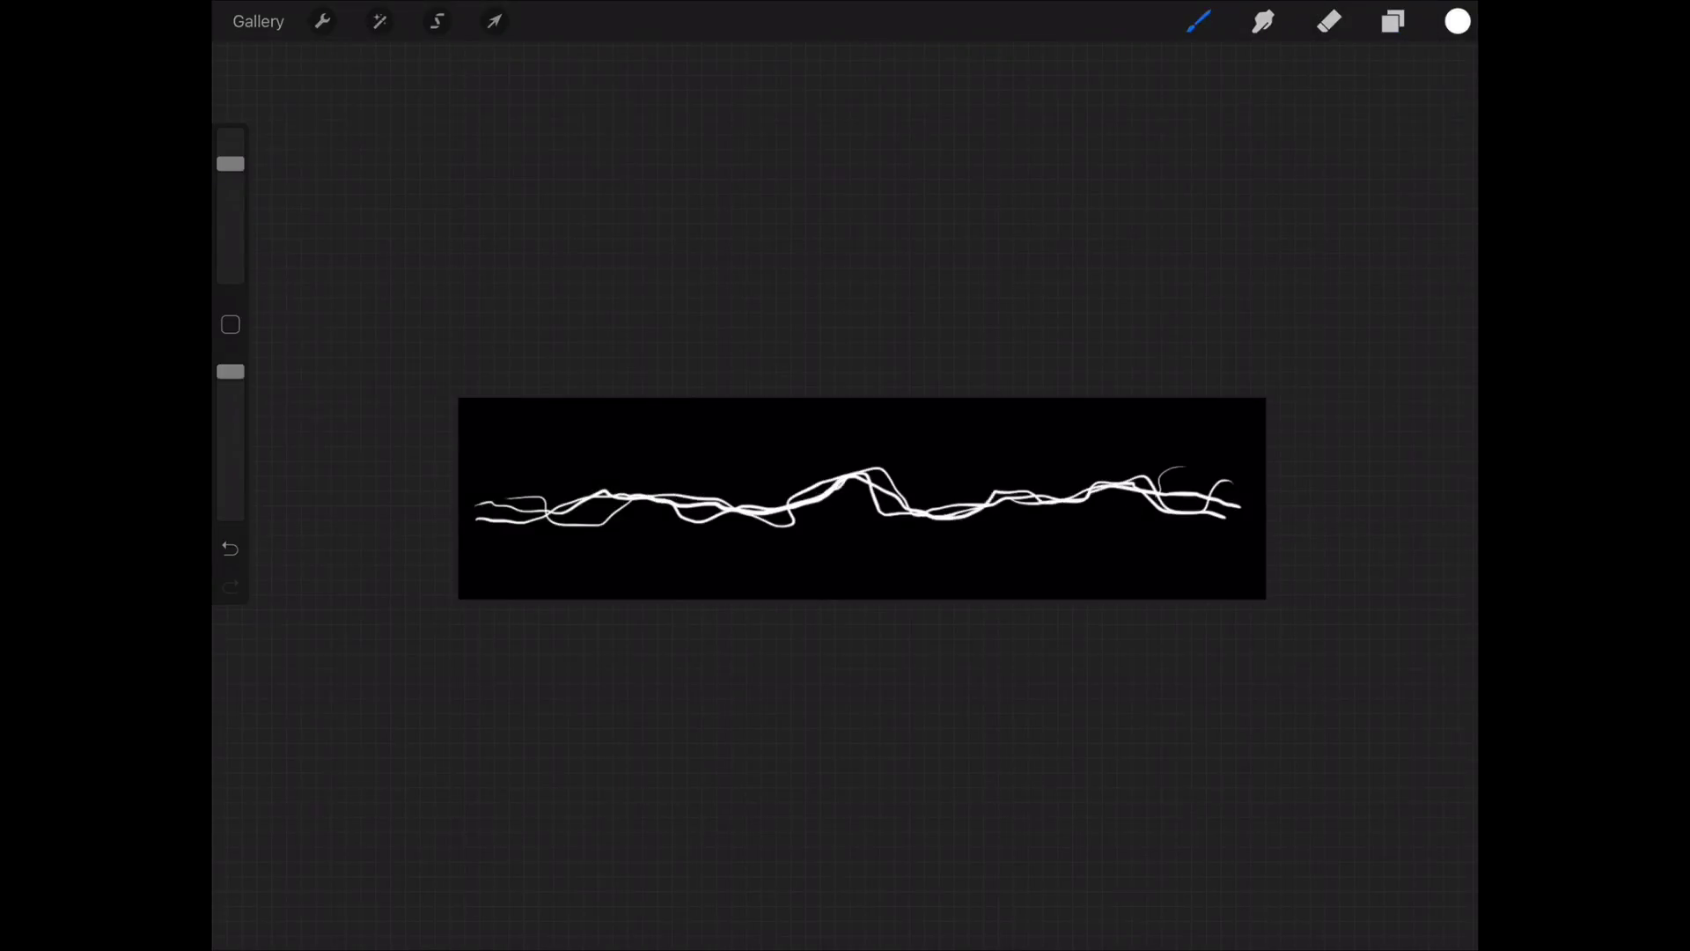
left_click_drag(876, 476, 1080, 493)
left_click_drag(605, 528, 727, 493)
left_click_drag(489, 519, 764, 497)
left_click_drag(917, 506, 1257, 498)
Step: Add another new layer and hide Layer 3's strokes
left_click(1393, 21)
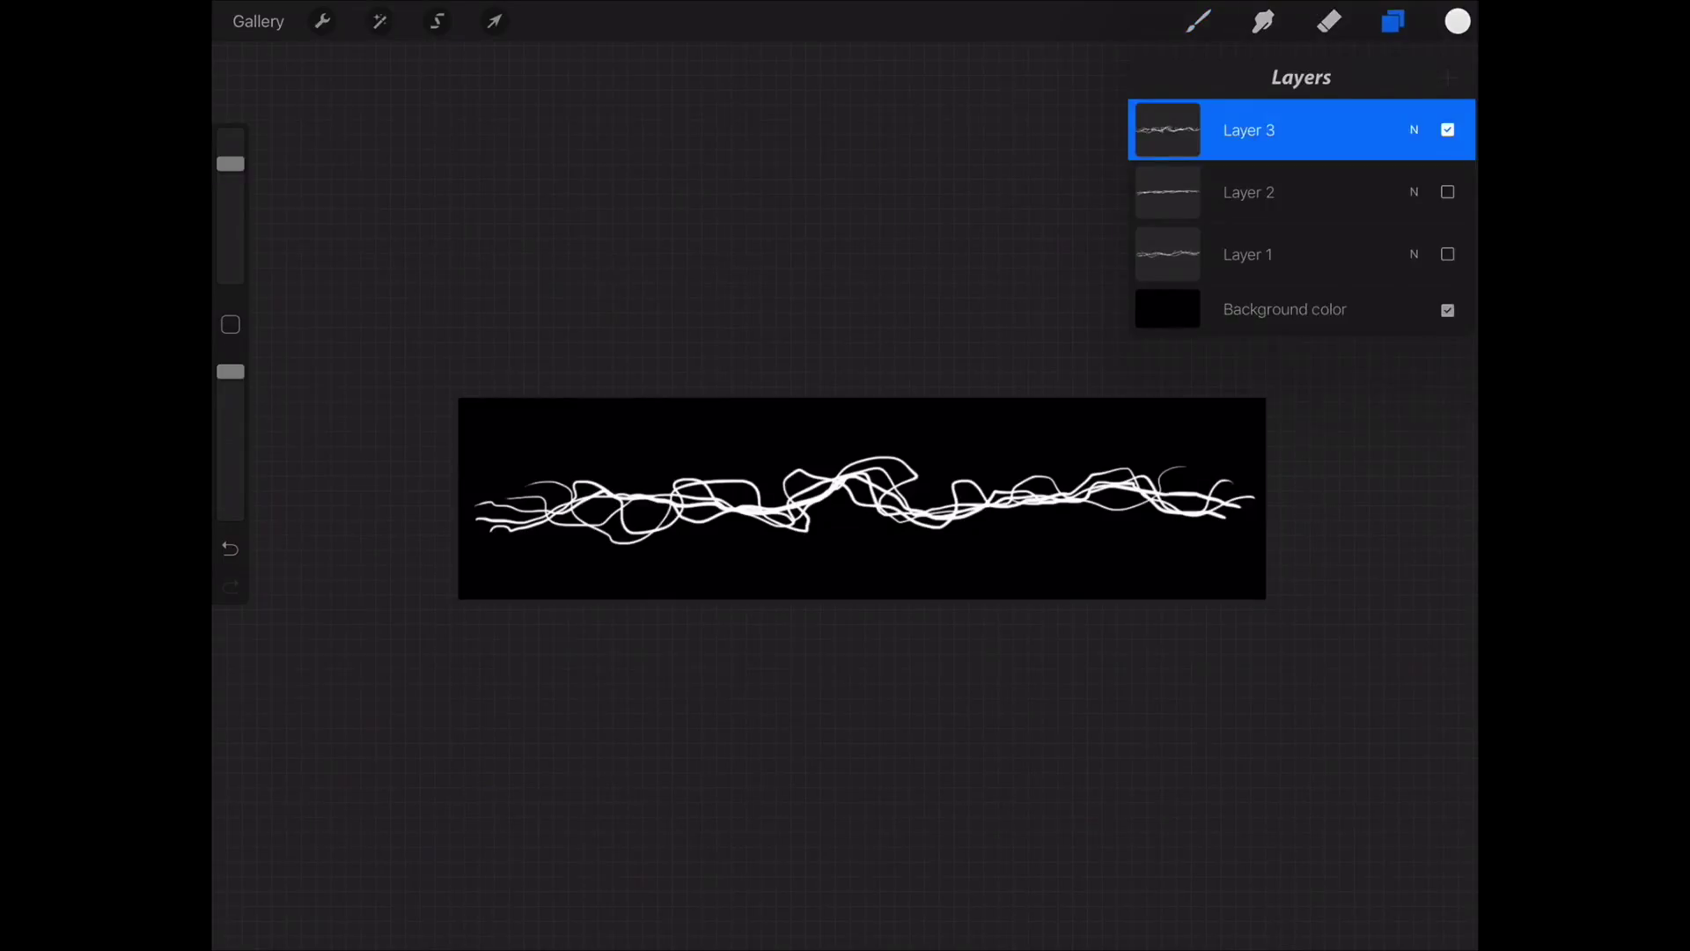
left_click(1449, 77)
left_click(1448, 192)
left_click(1199, 21)
Step: Draw new white freehand strokes across the canvas on the fresh layer
mouse_move(480, 511)
left_mouse_down()
mouse_move(634, 486)
mouse_move(889, 506)
mouse_move(1091, 481)
left_mouse_up()
left_click_drag(969, 506, 1149, 487)
left_click_drag(1114, 509, 1250, 490)
left_click_drag(961, 501, 1220, 482)
left_click_drag(1038, 482, 491, 486)
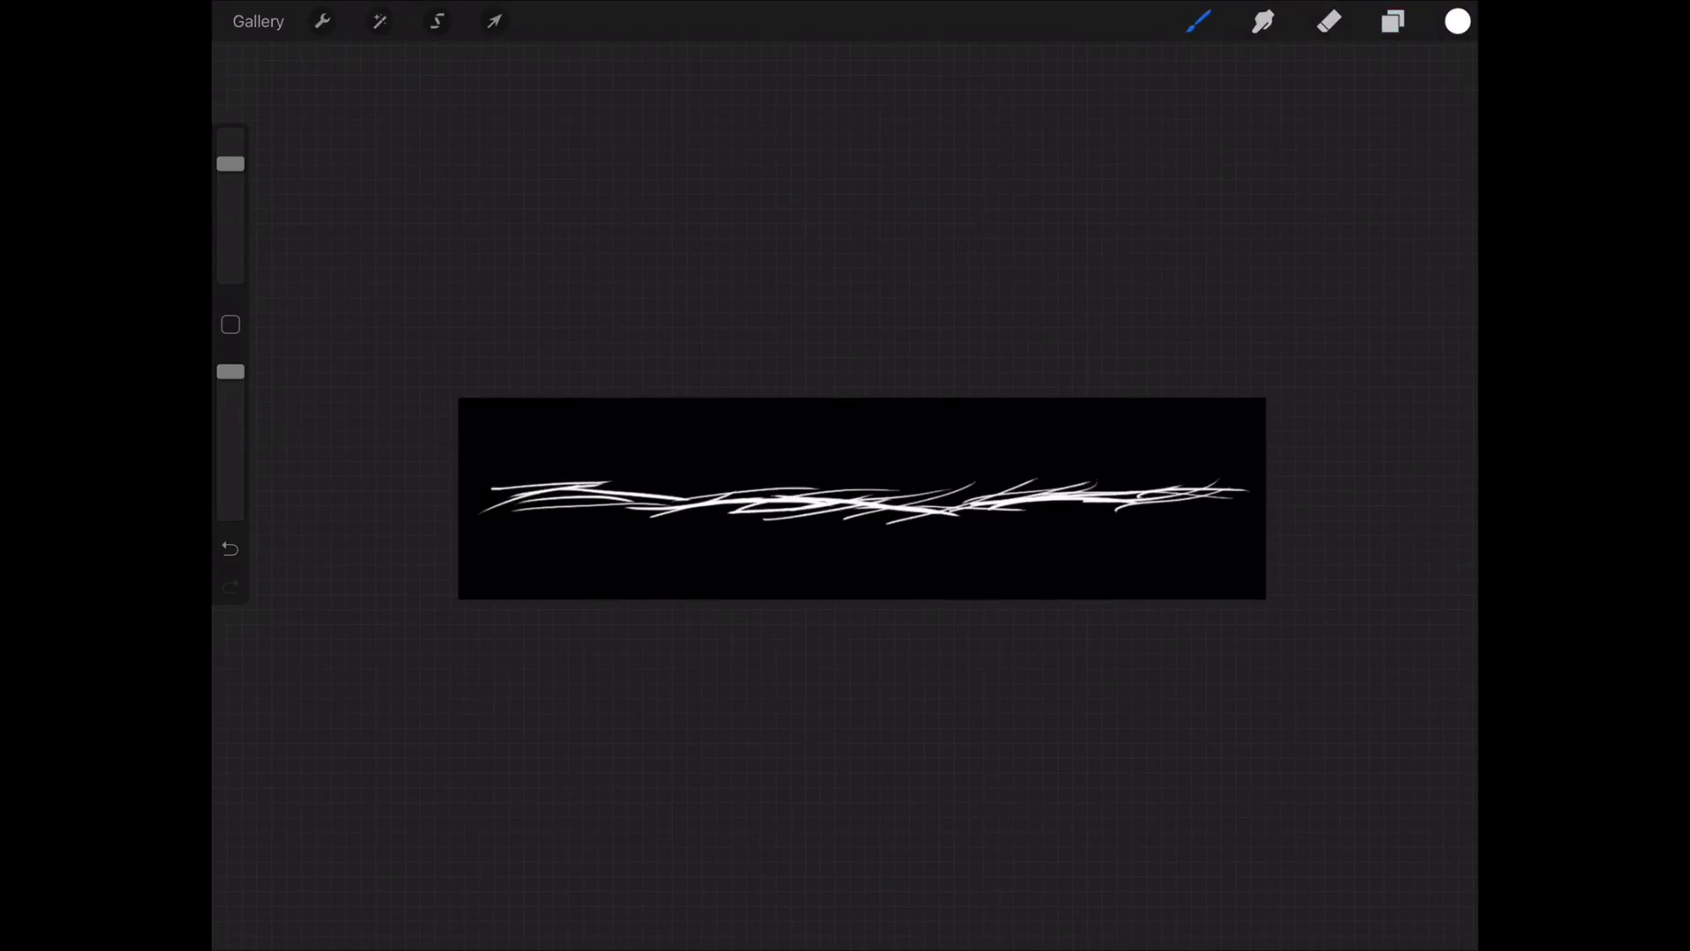
left_click_drag(721, 489, 948, 487)
left_click_drag(753, 531, 932, 525)
Step: Thicken the white band with many more looping strokes until it is dense
left_click_drag(1220, 513, 472, 506)
left_click_drag(927, 511, 1240, 507)
left_click_drag(859, 497, 1016, 491)
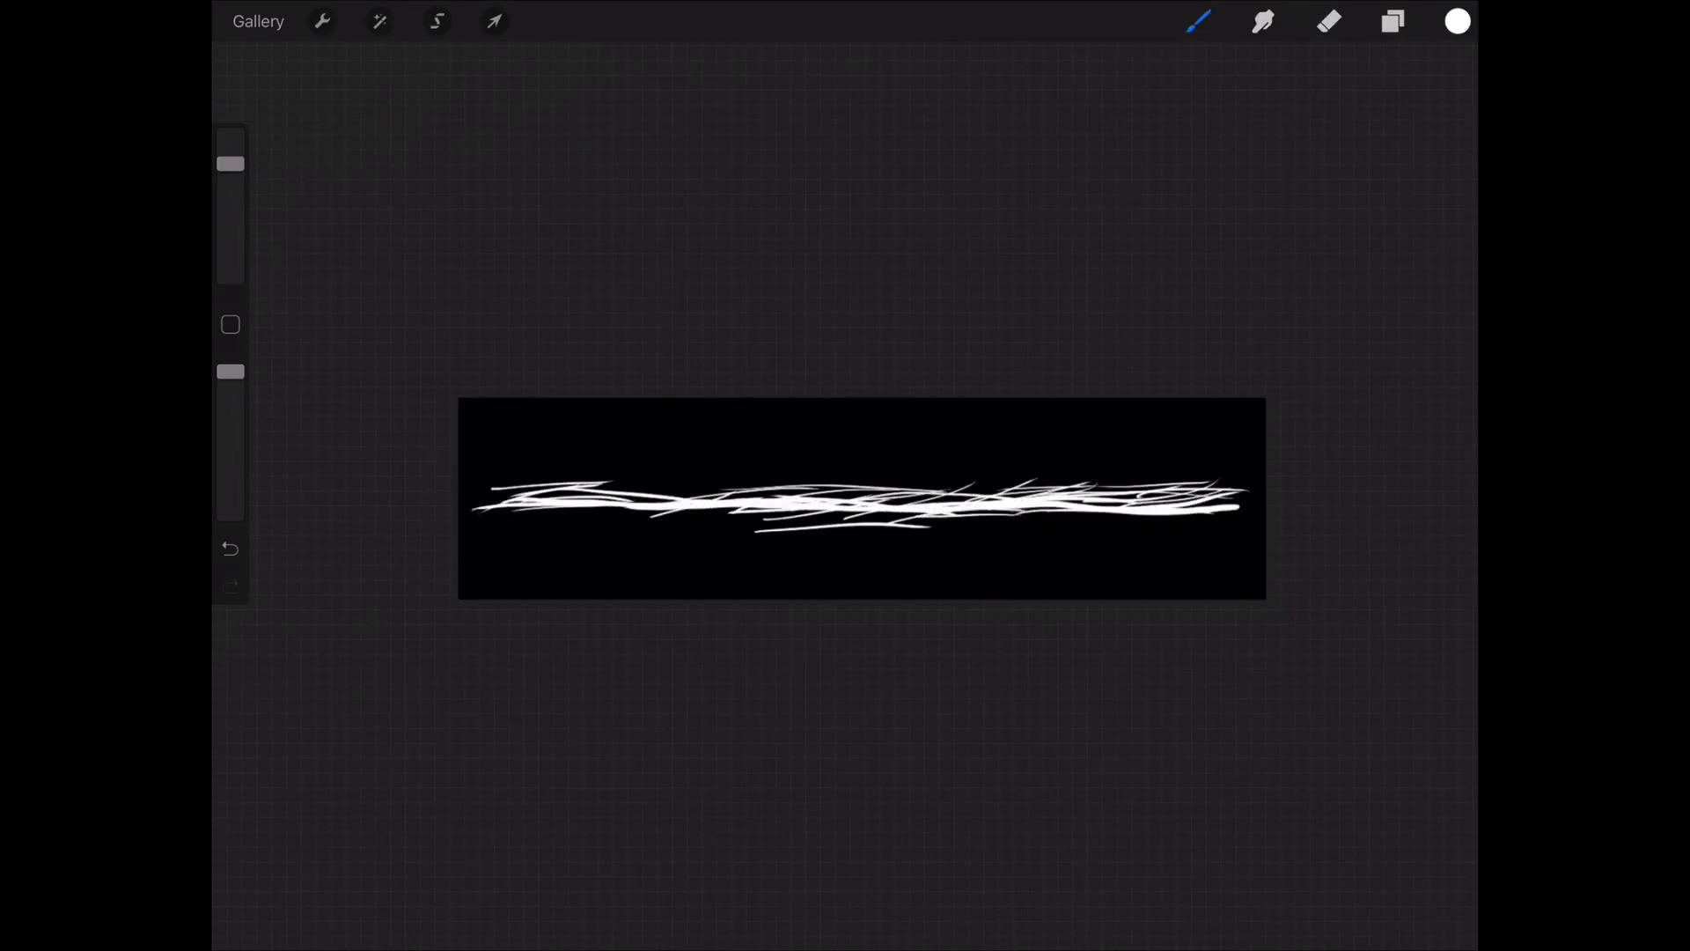
left_click_drag(493, 528, 652, 501)
left_click_drag(547, 519, 761, 473)
left_click_drag(930, 494, 1152, 473)
left_click_drag(1003, 531, 1217, 512)
left_click_drag(858, 501, 1001, 470)
mouse_move(544, 496)
left_mouse_down()
mouse_move(694, 473)
mouse_move(856, 499)
left_mouse_up()
left_click_drag(888, 534, 1049, 505)
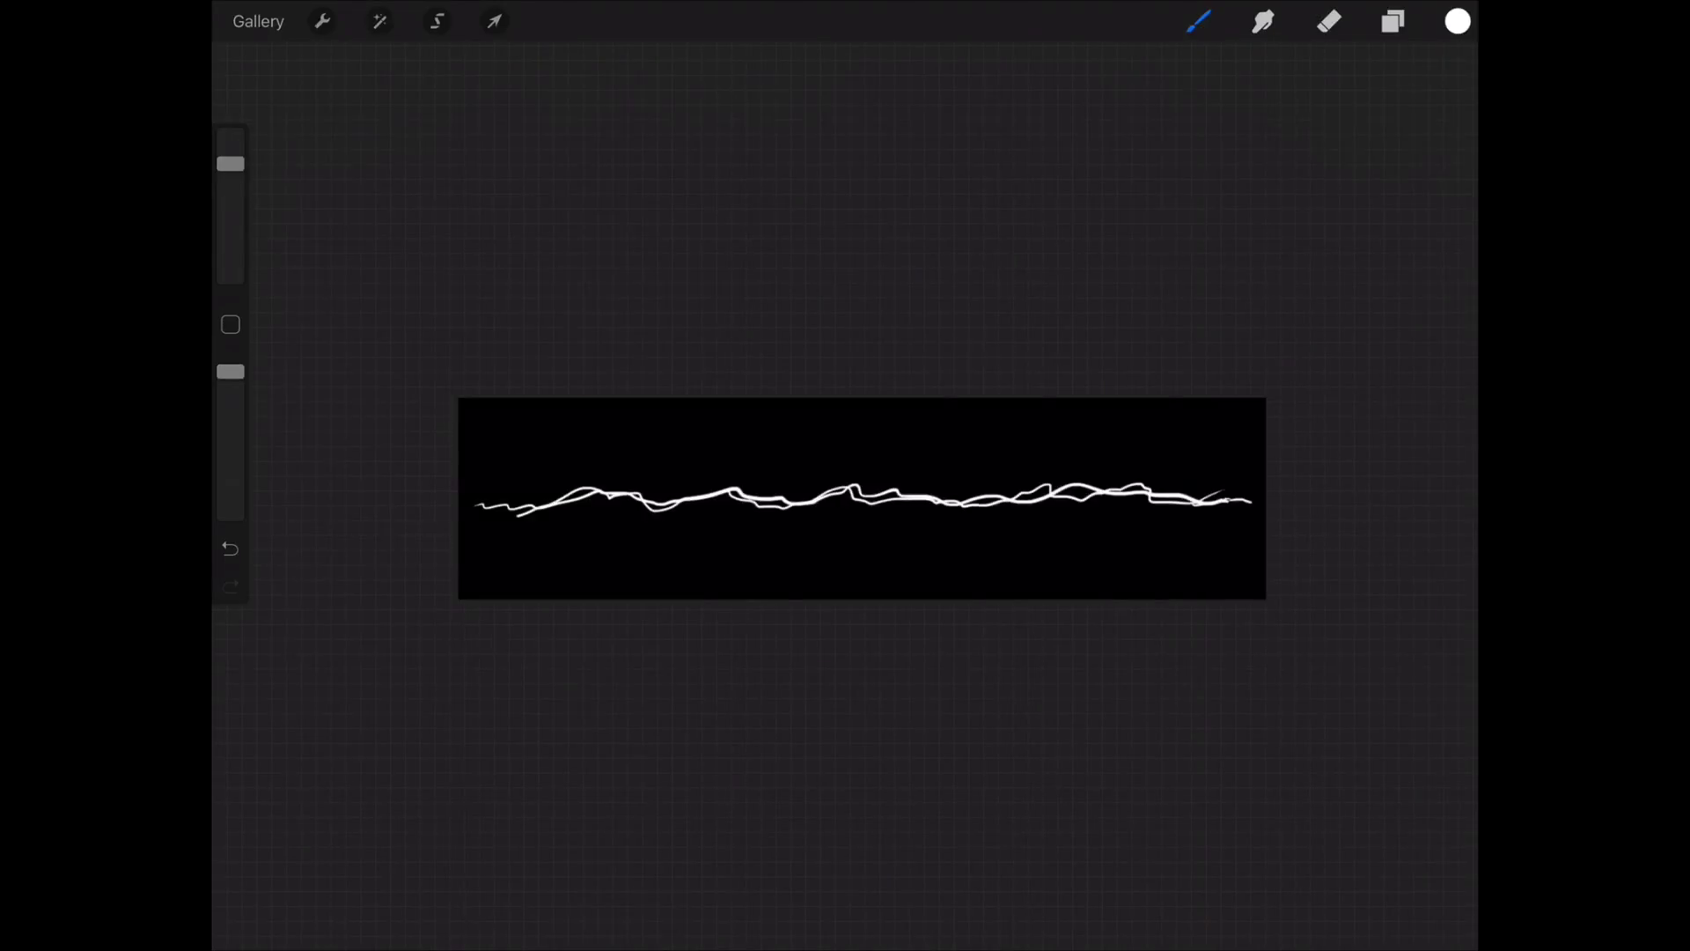
left_click_drag(806, 502, 1099, 490)
left_click_drag(1232, 475, 806, 510)
left_click_drag(493, 529, 1167, 533)
left_click_drag(1242, 467, 682, 519)
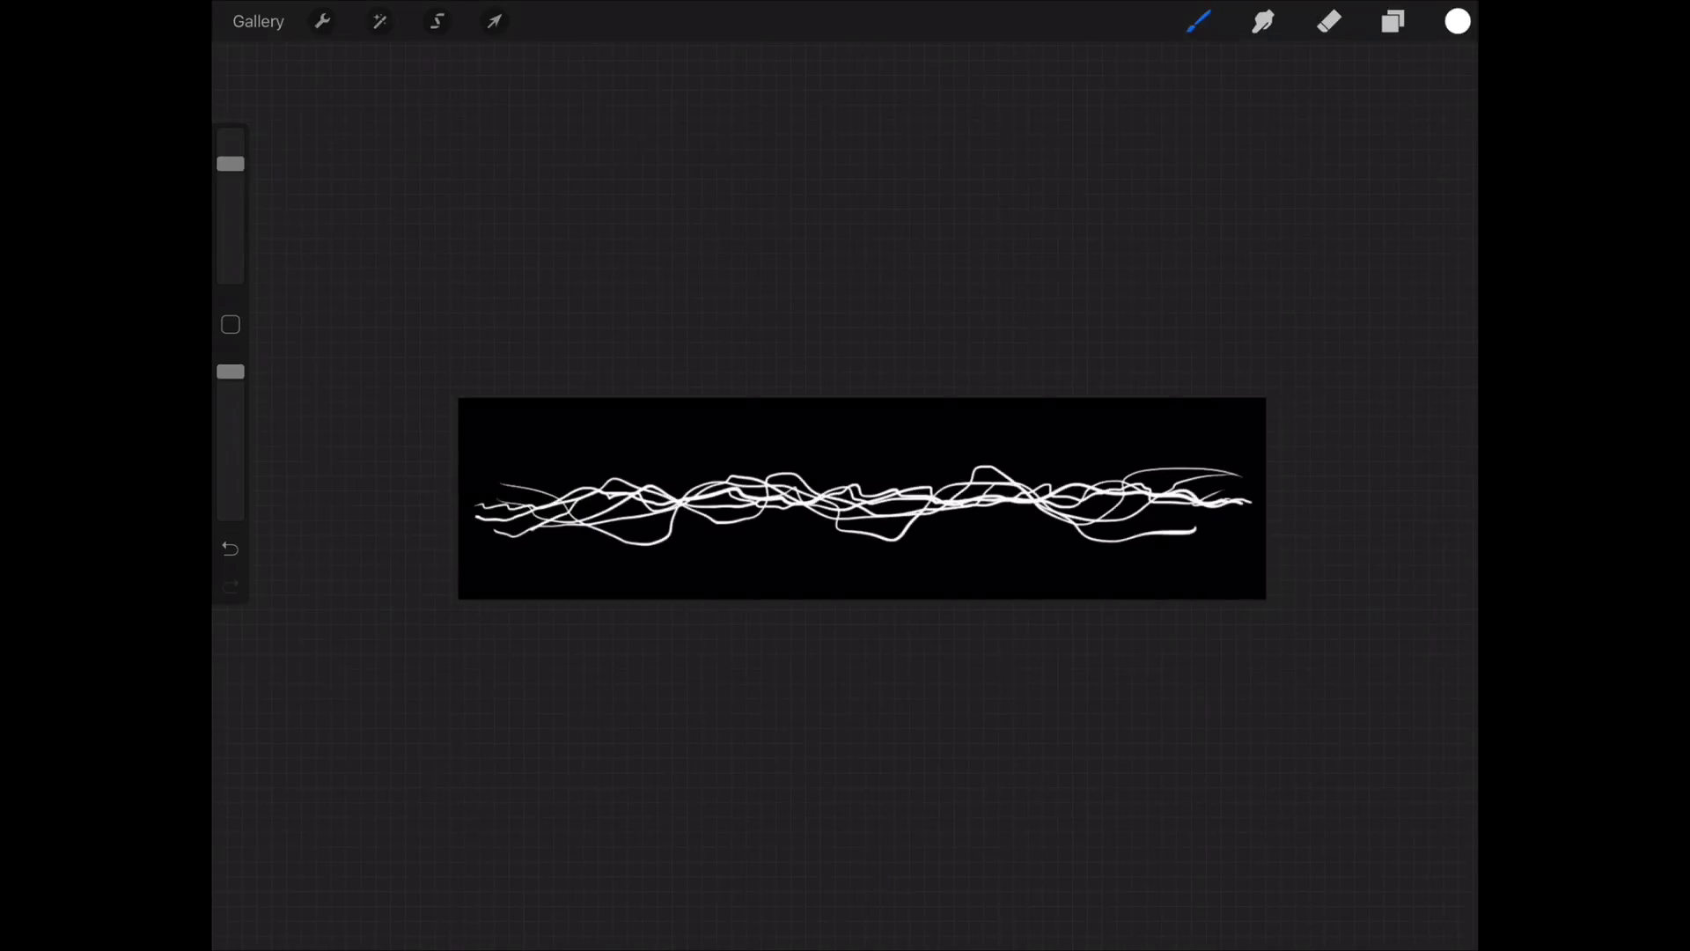
left_click_drag(484, 533, 1246, 528)
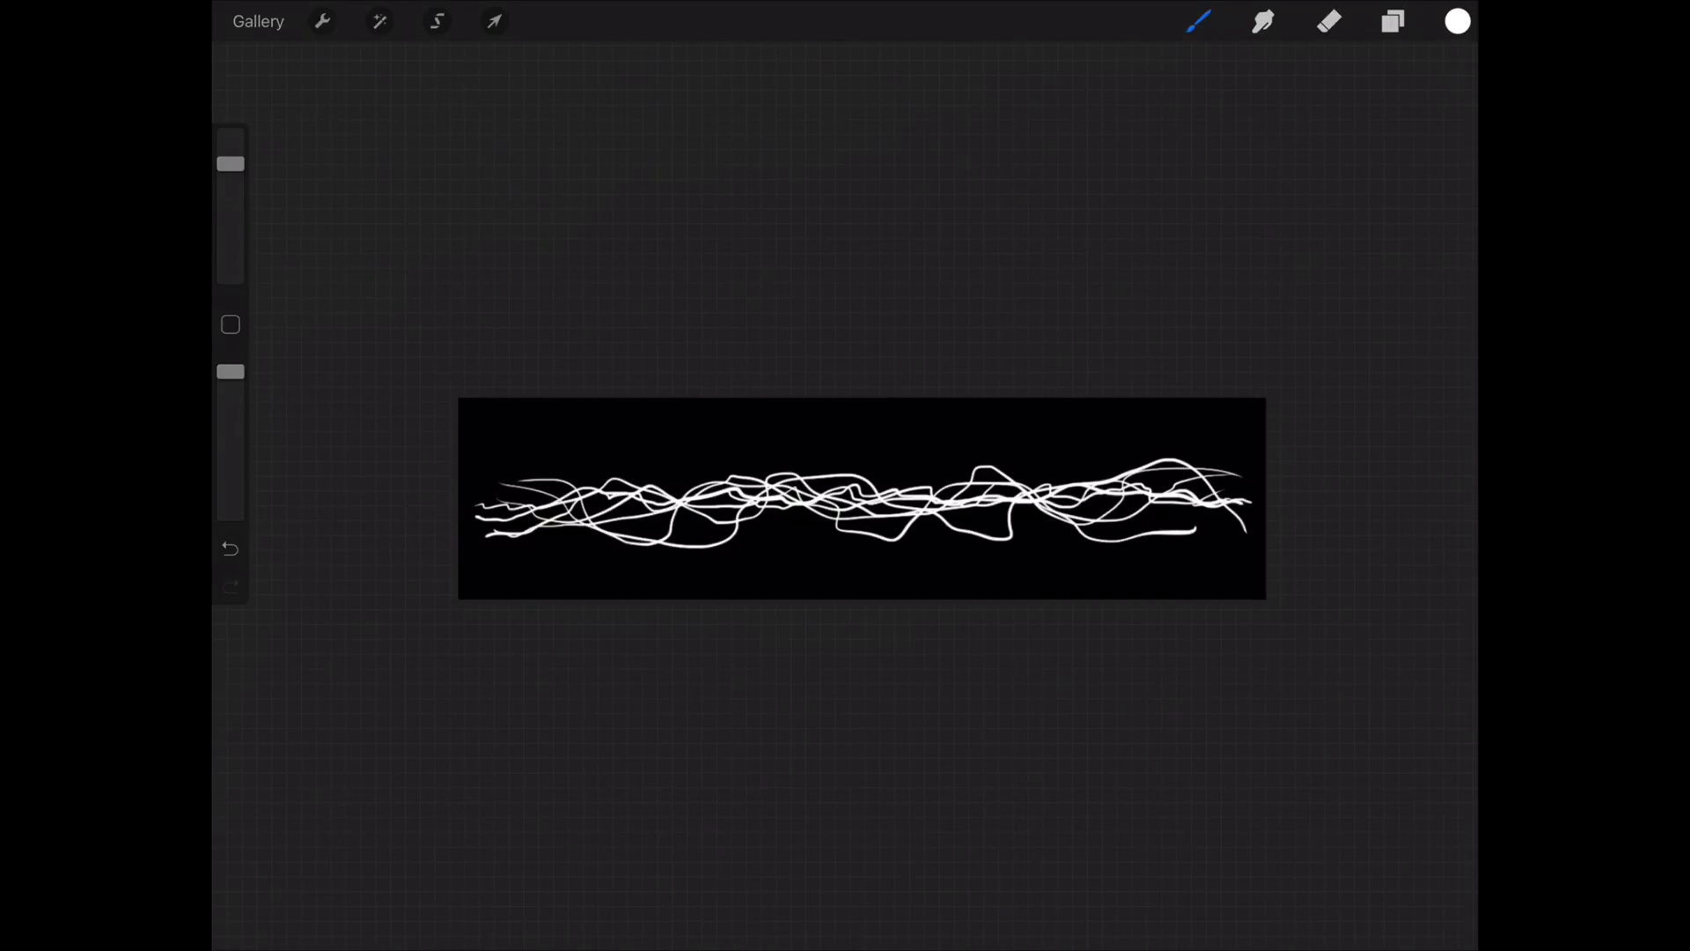
Step: Share the artwork as a PNG and AirDrop it to the Mac
left_click(322, 21)
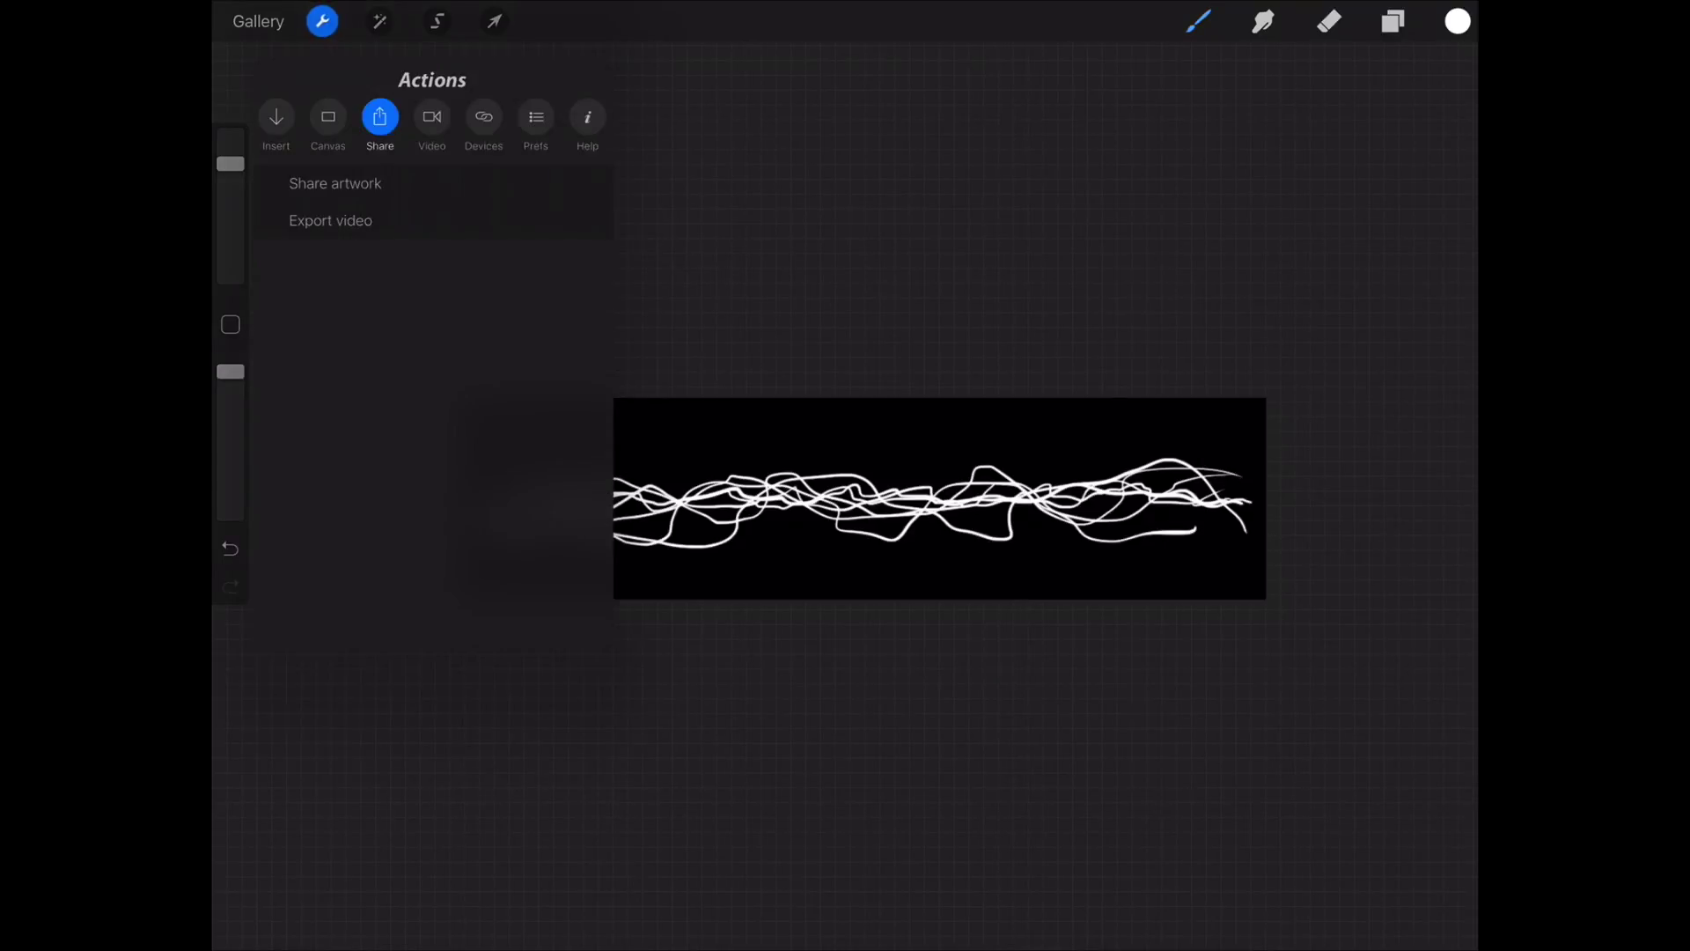
left_click(276, 116)
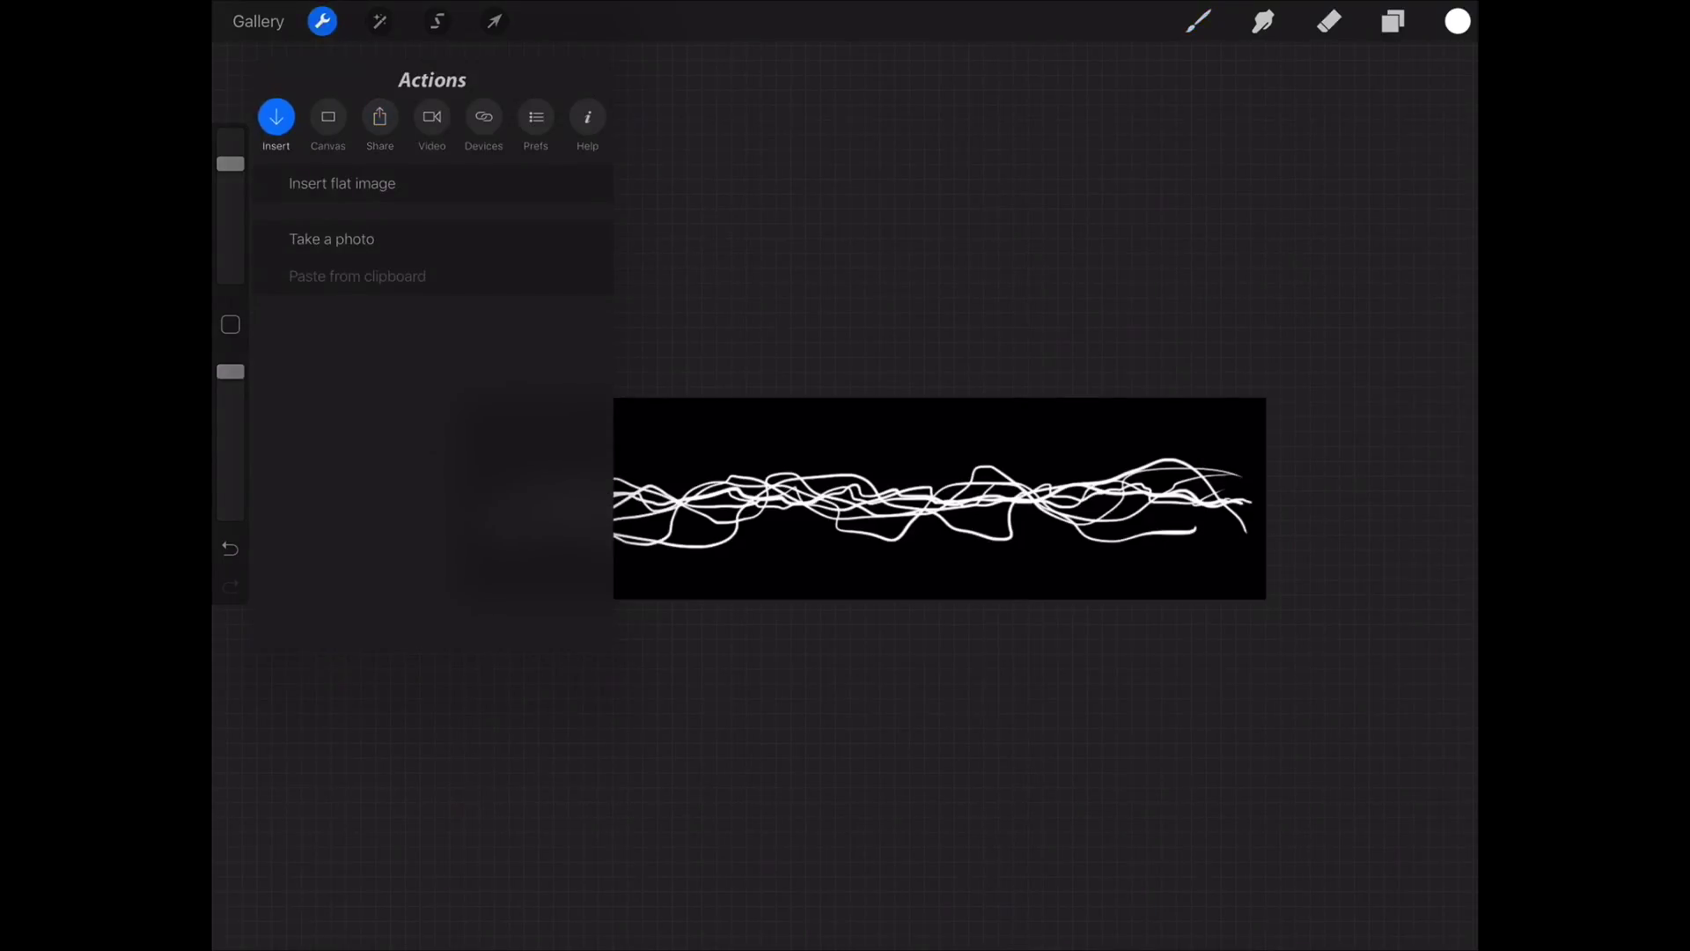
left_click(328, 116)
left_click(380, 117)
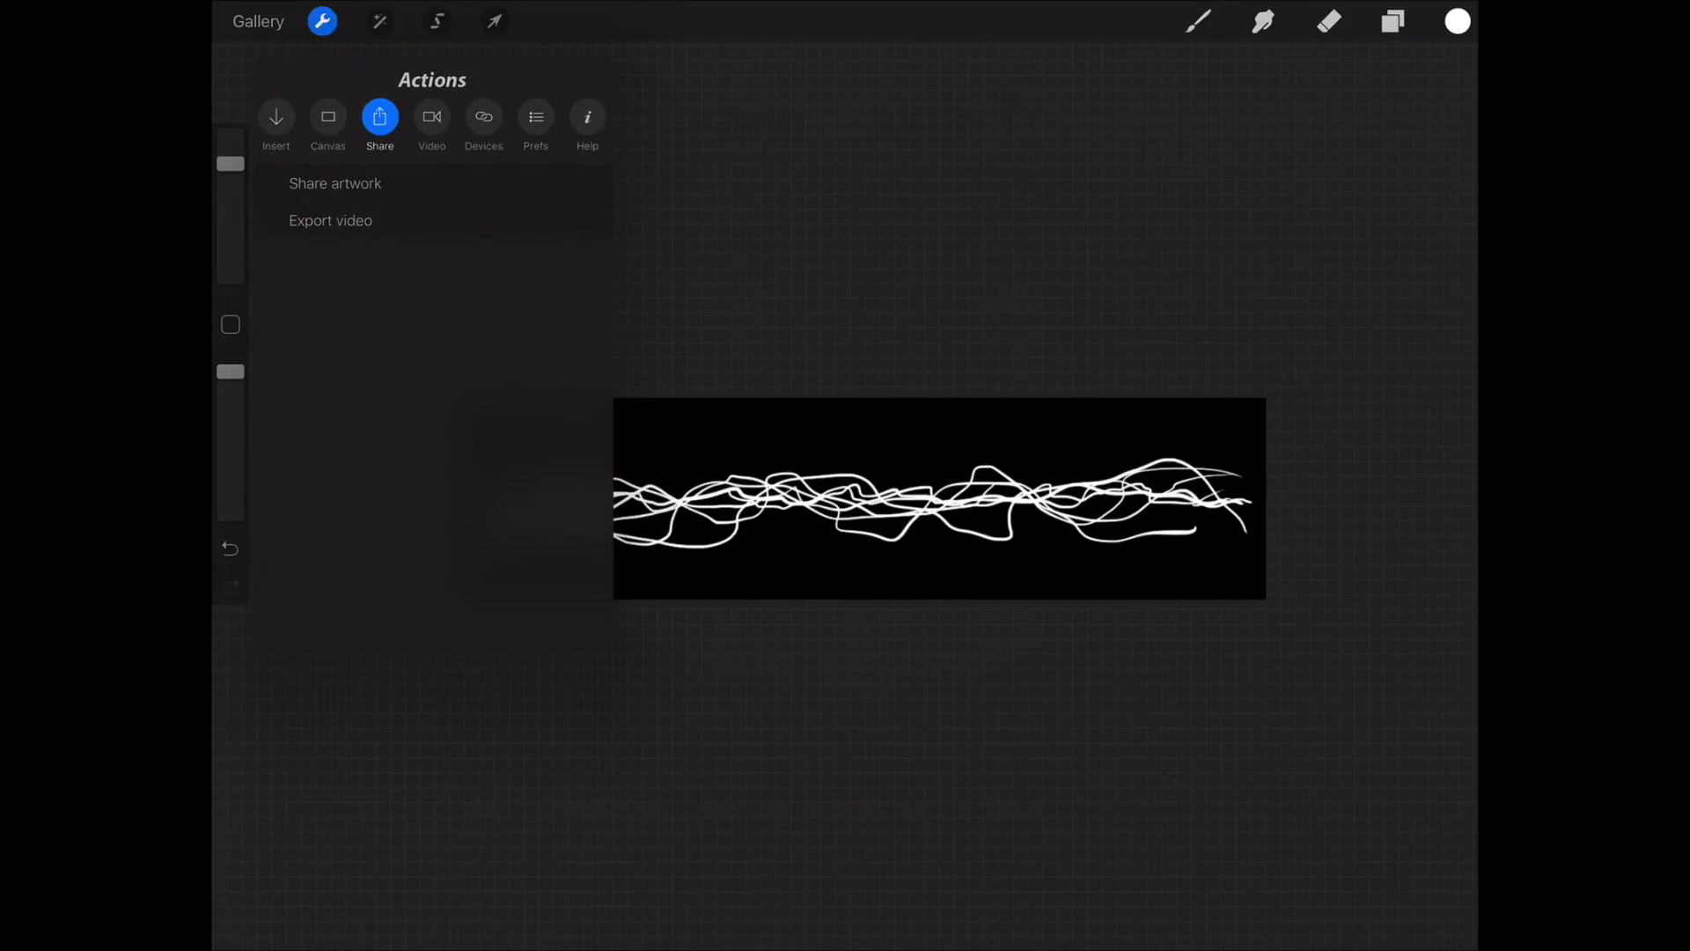
left_click(334, 183)
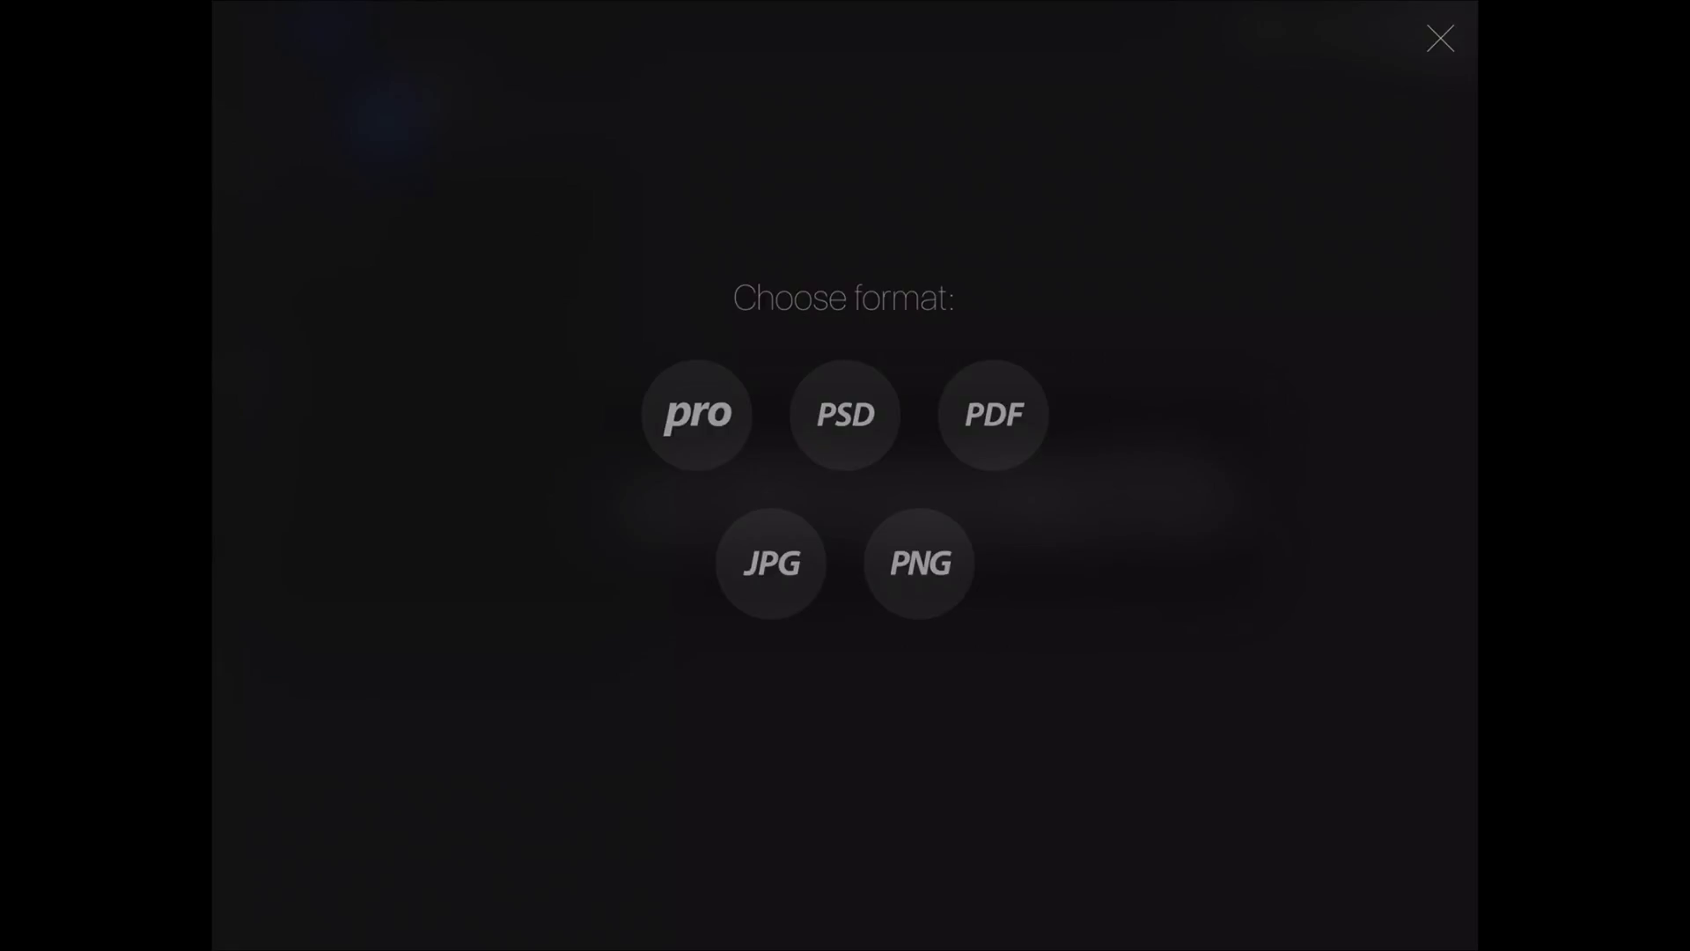
left_click(920, 564)
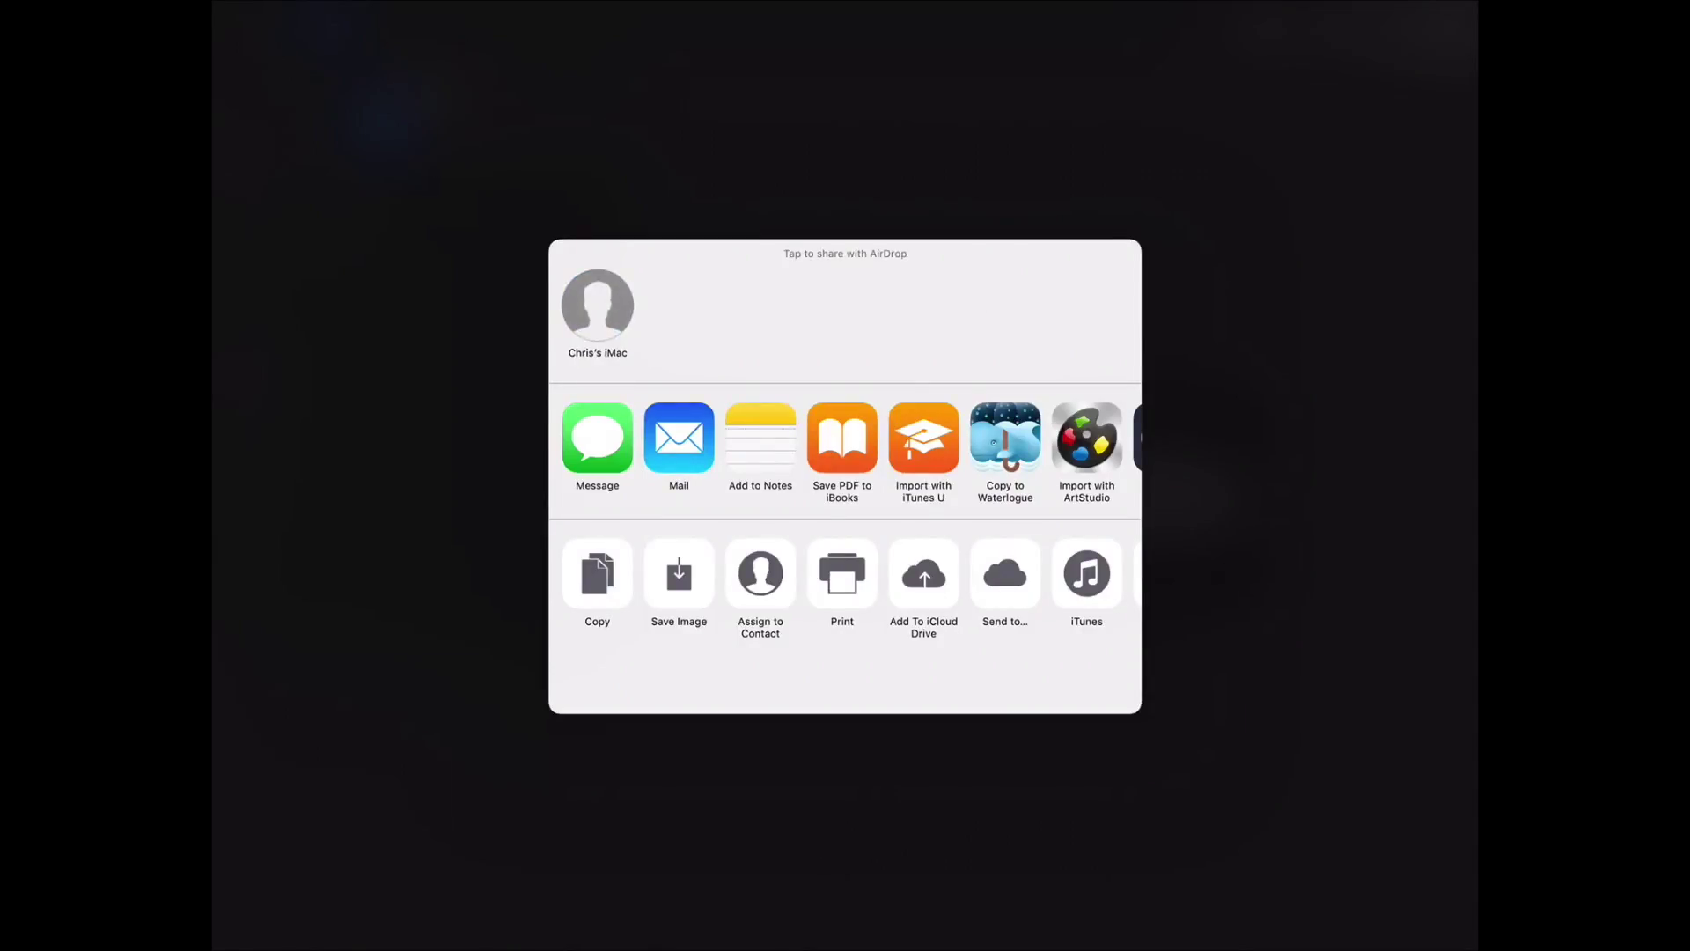
left_click(598, 304)
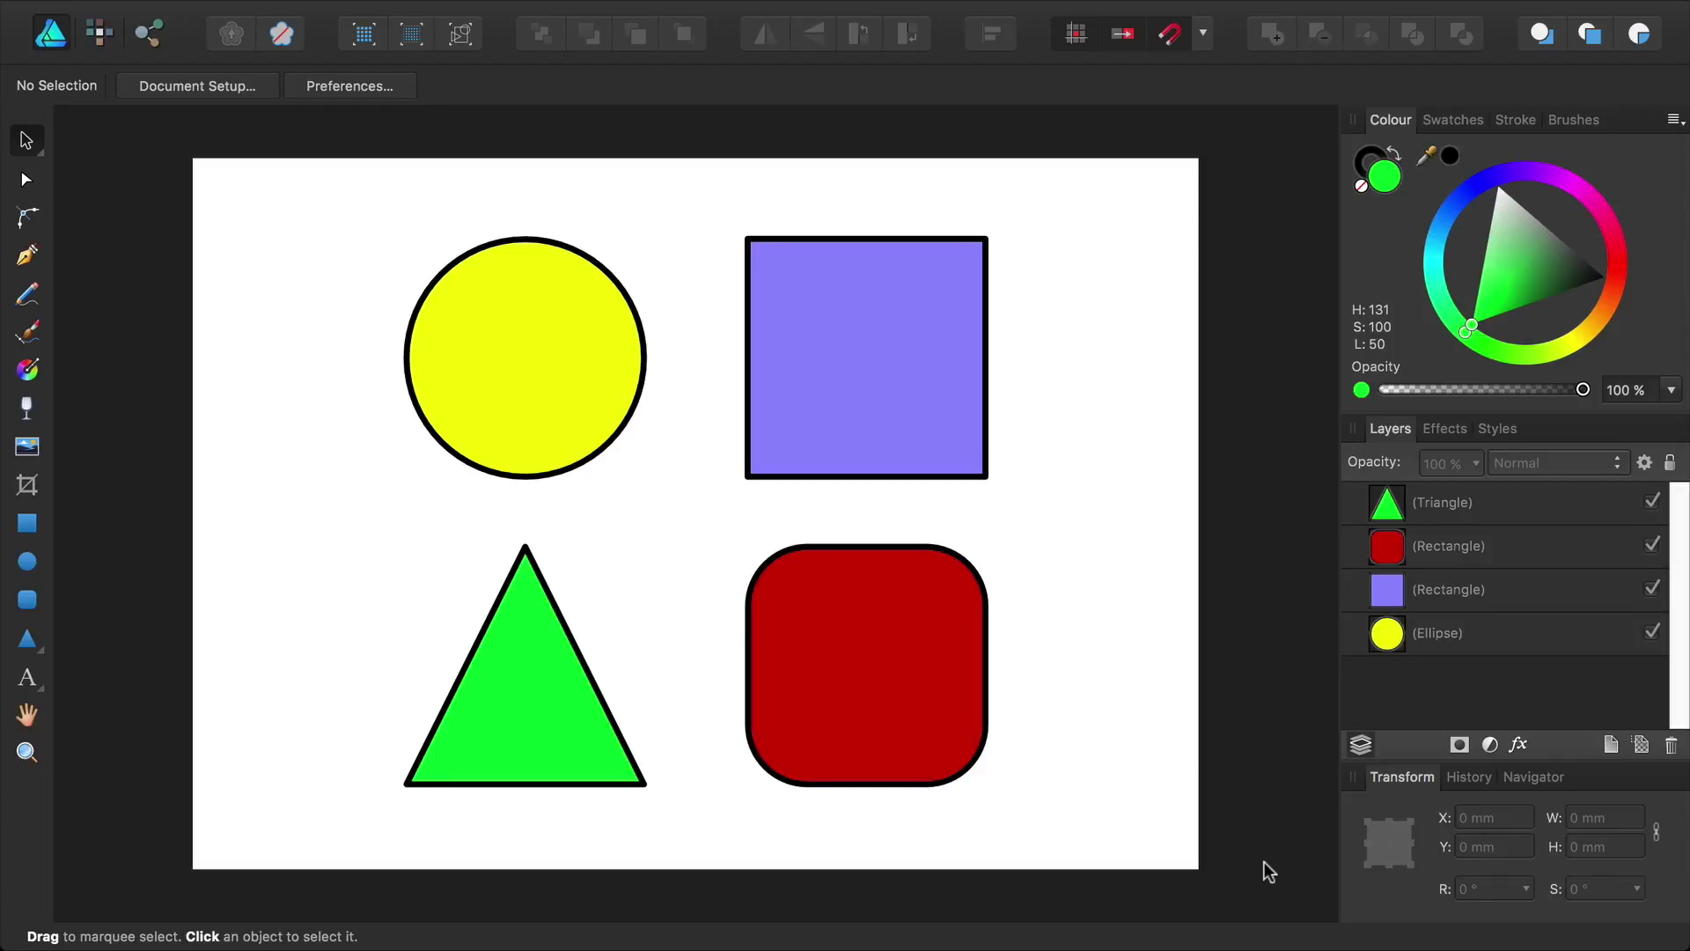
Step: Add a new brush category in the Brushes panel and rename it 'My Sketchy Brushes'
left_click(1575, 121)
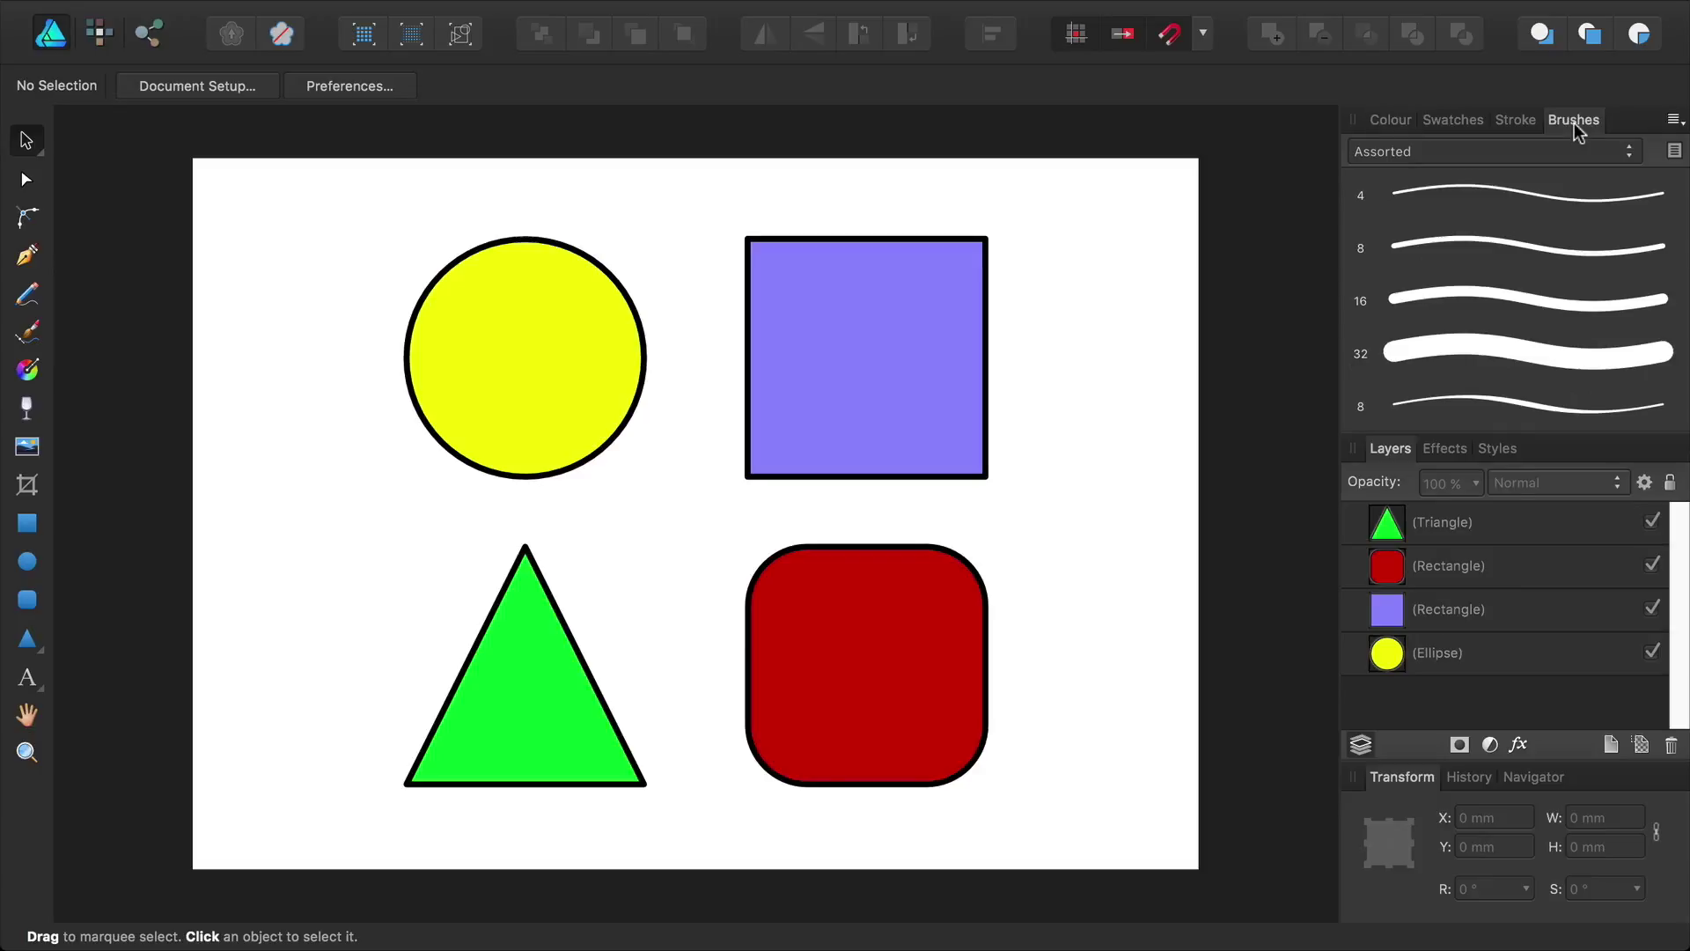
left_click(1676, 126)
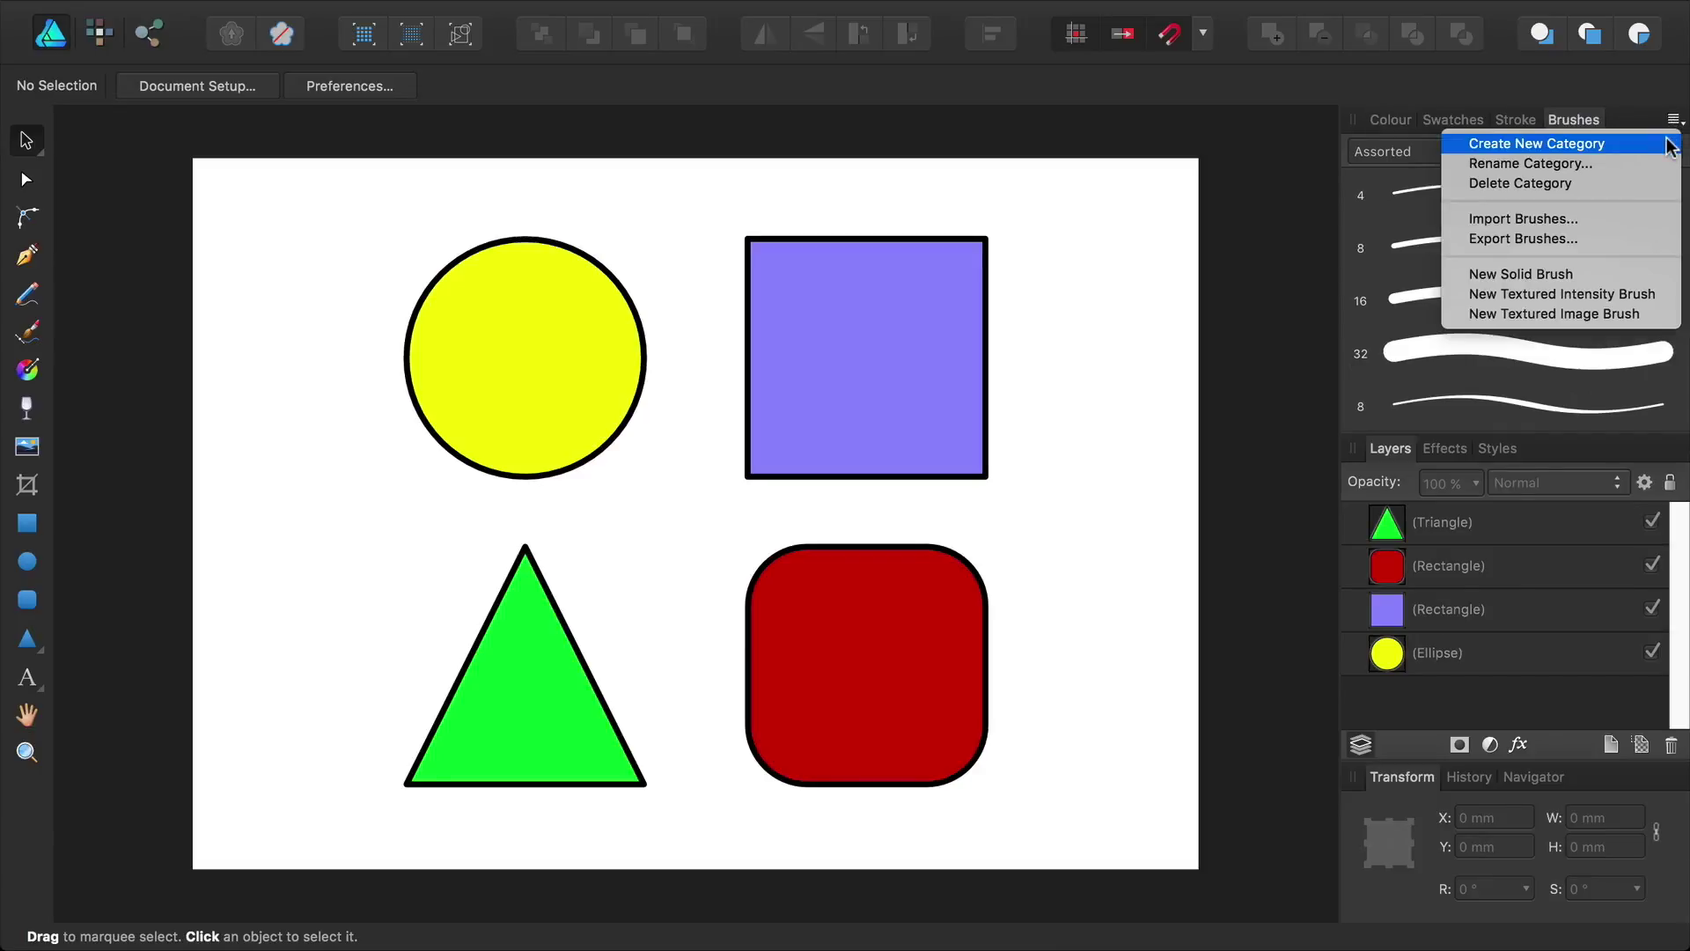
left_click(1655, 139)
left_click(1675, 126)
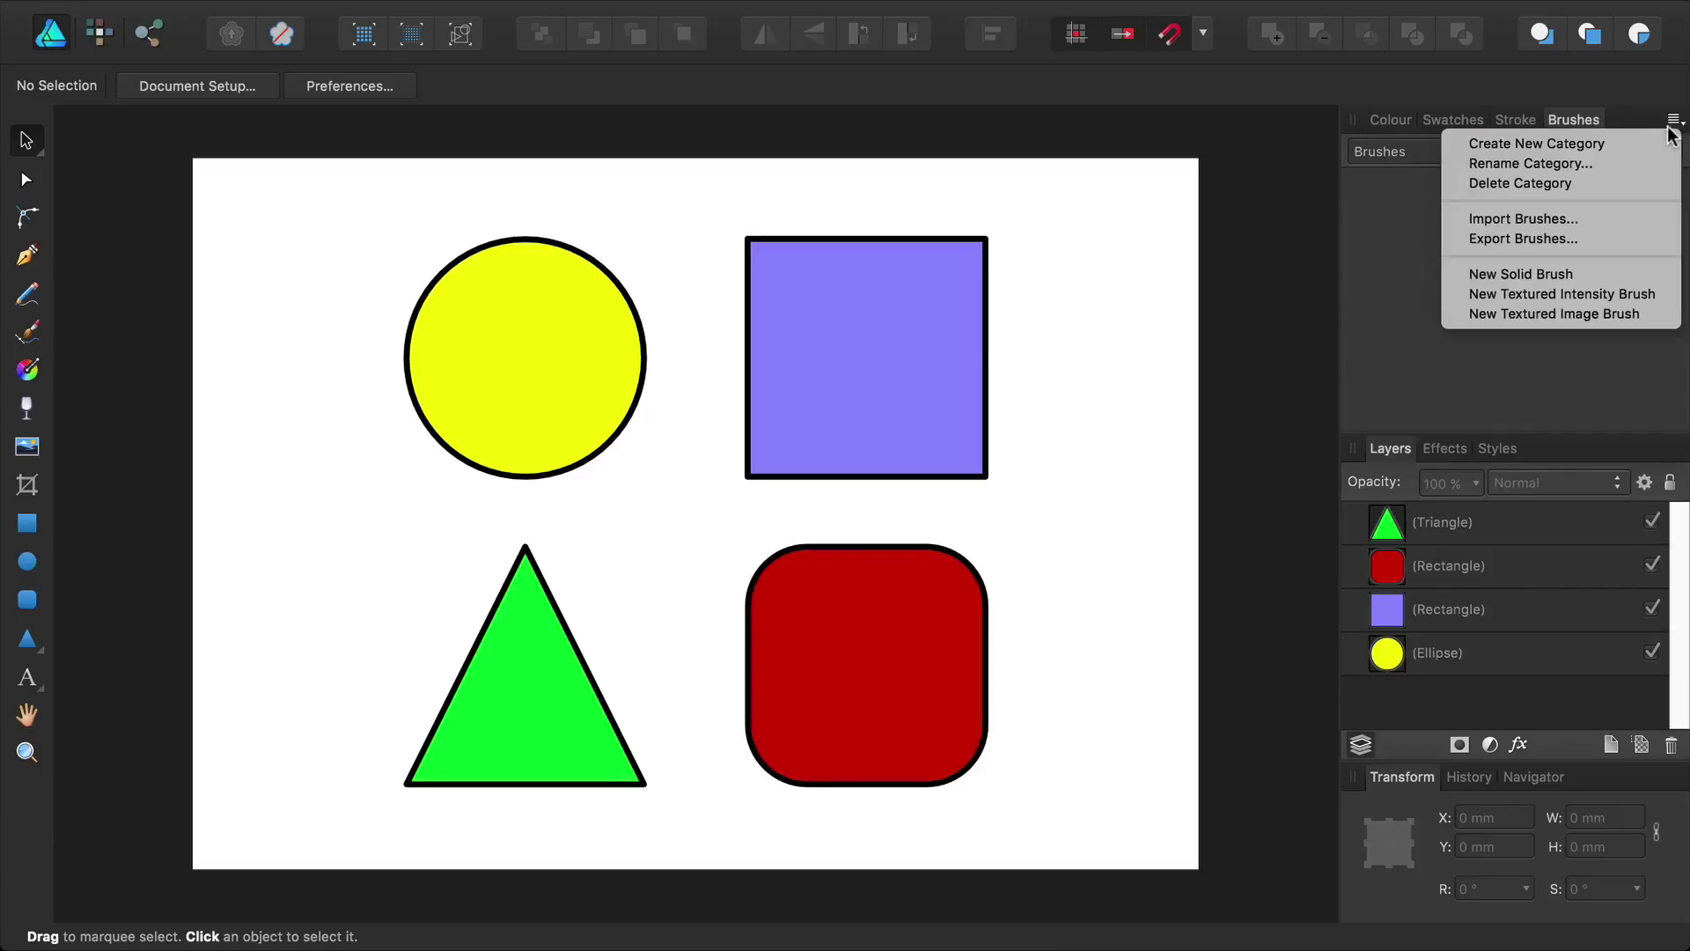
left_click(1602, 162)
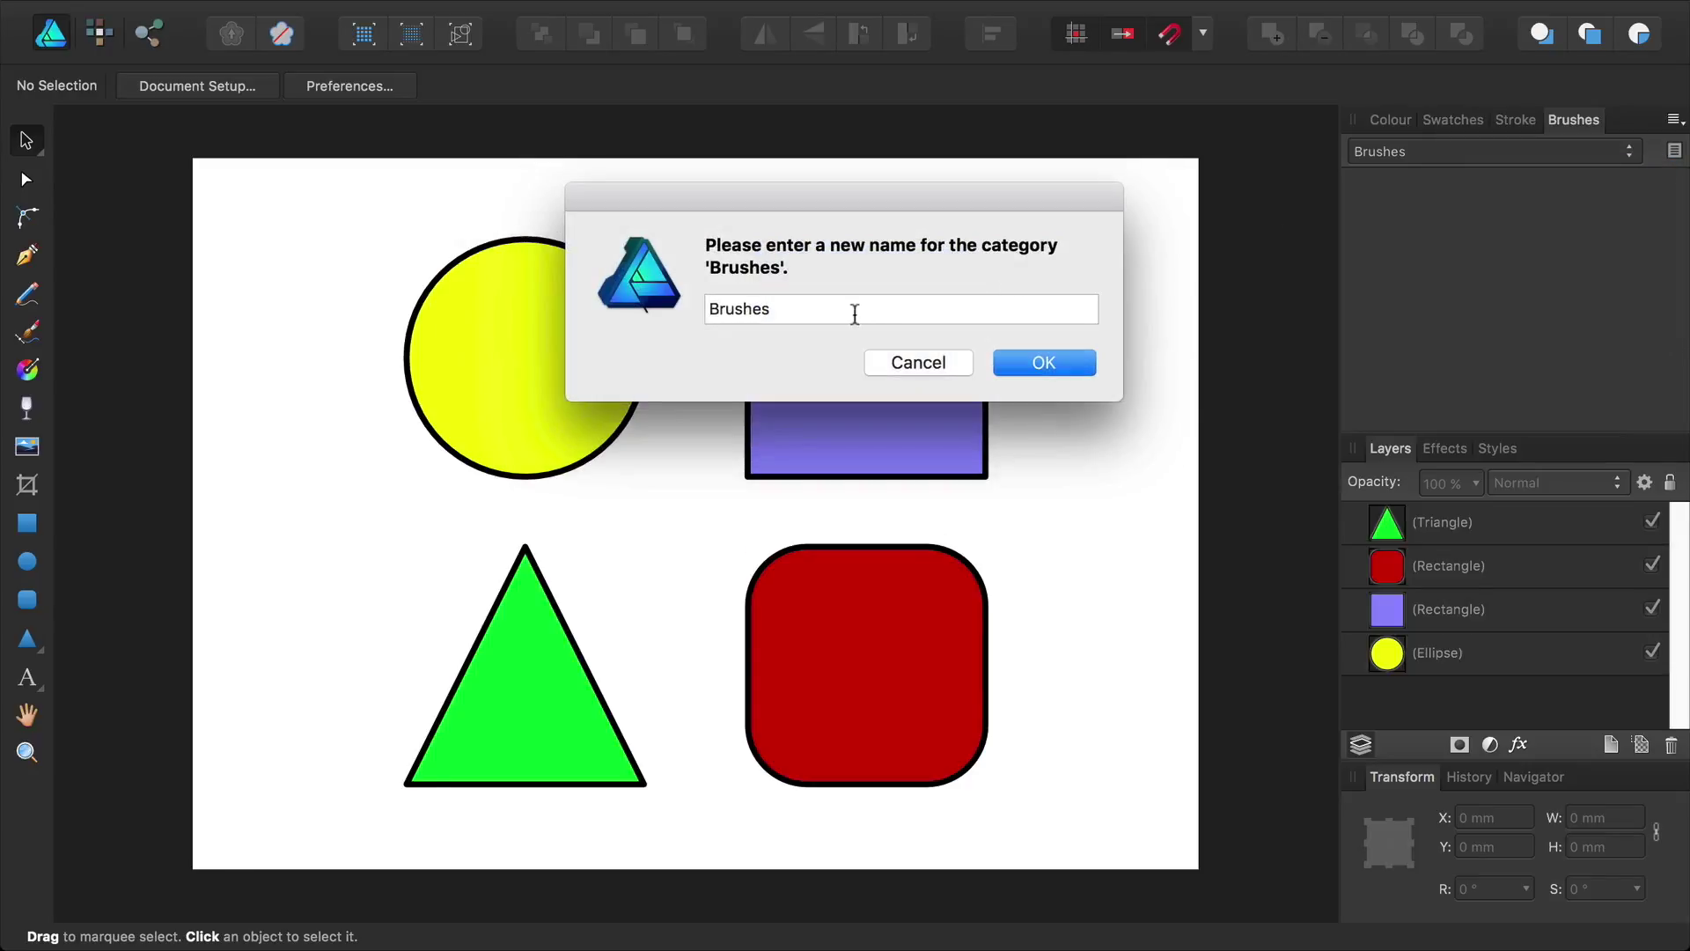
left_click_drag(853, 313, 671, 312)
type("My Sketchy")
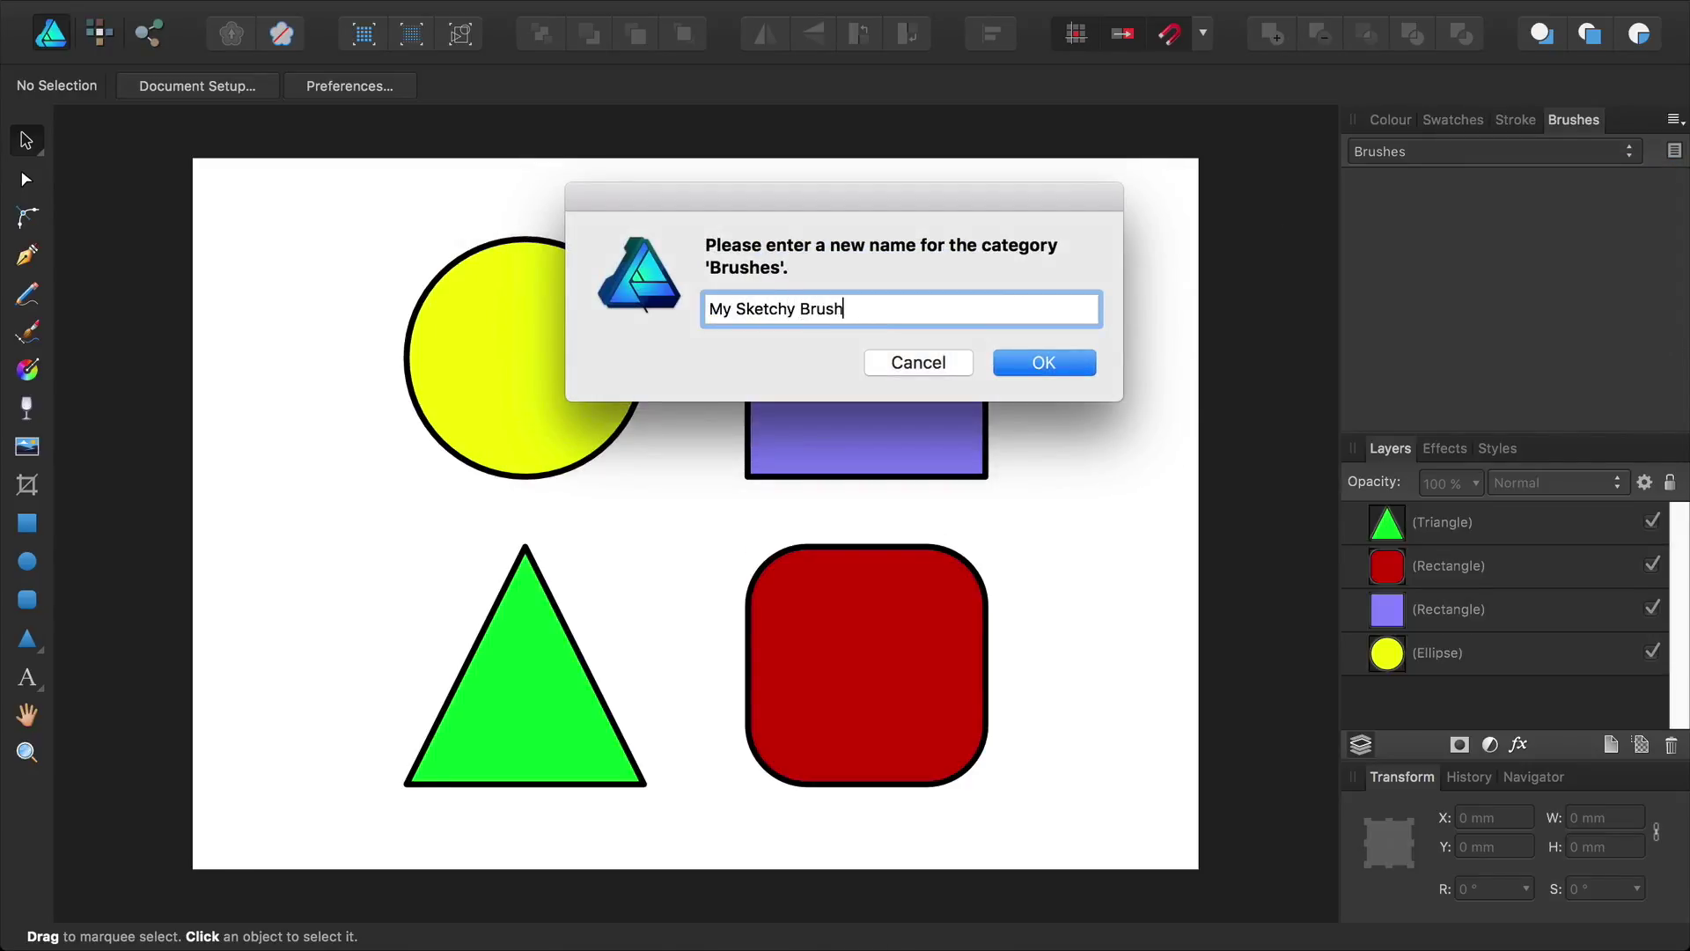
left_click(1092, 368)
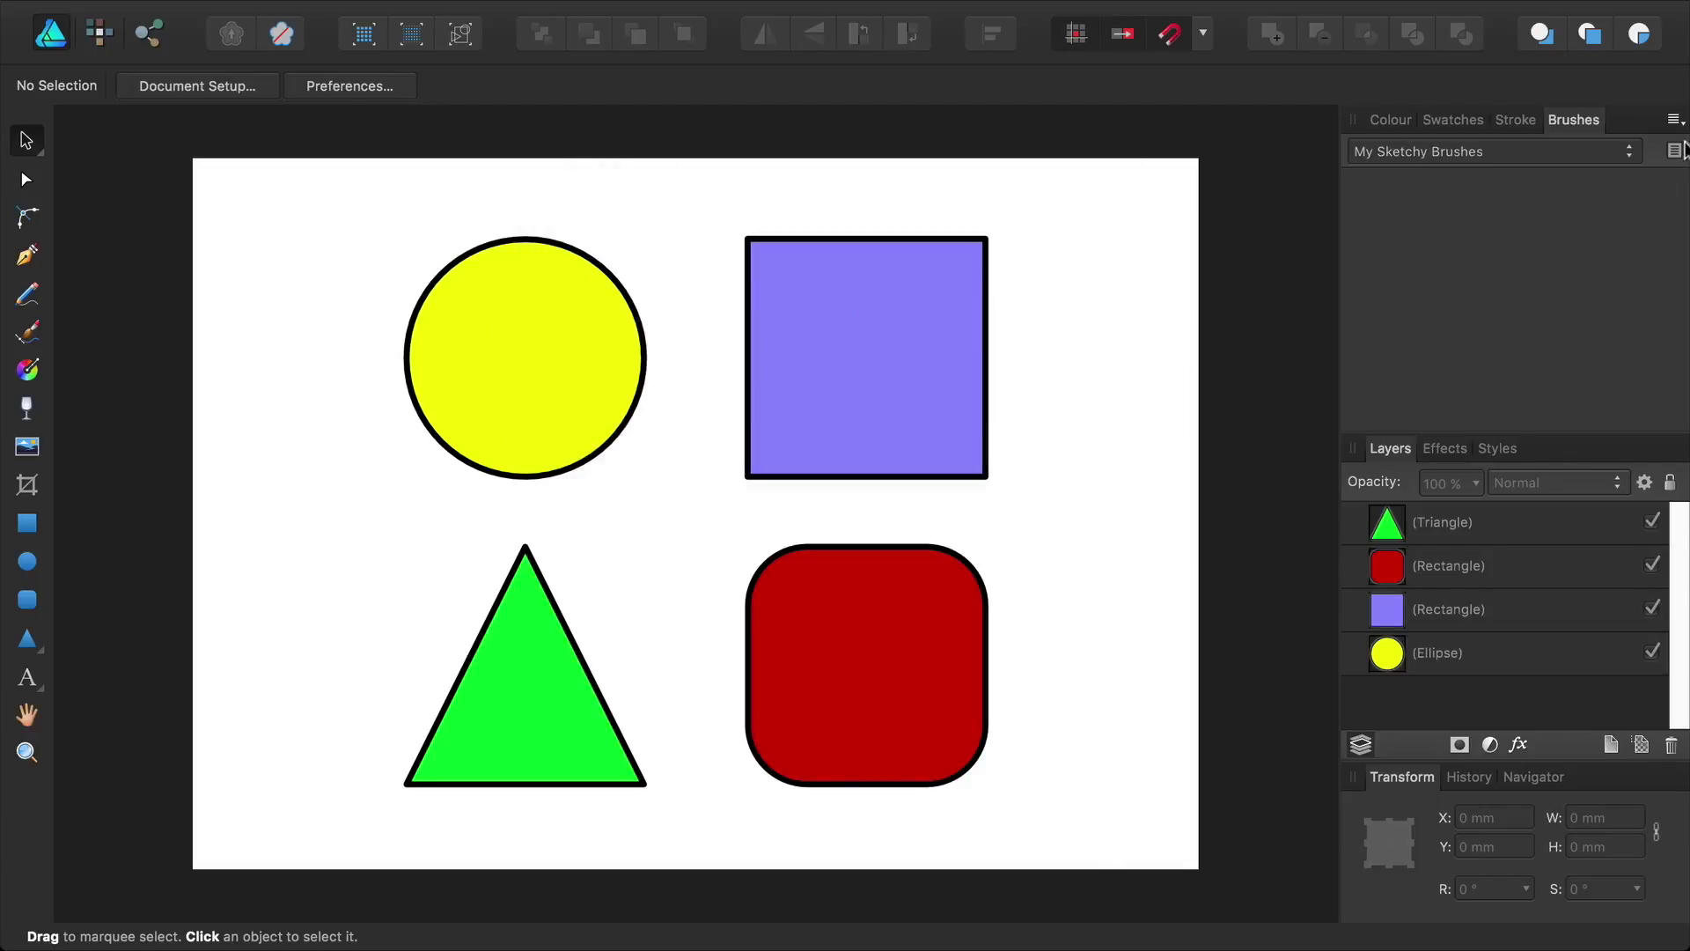
Step: Create textured intensity brushes from Sketchy_A0.png and Sketchy_A1.png
left_click(1675, 121)
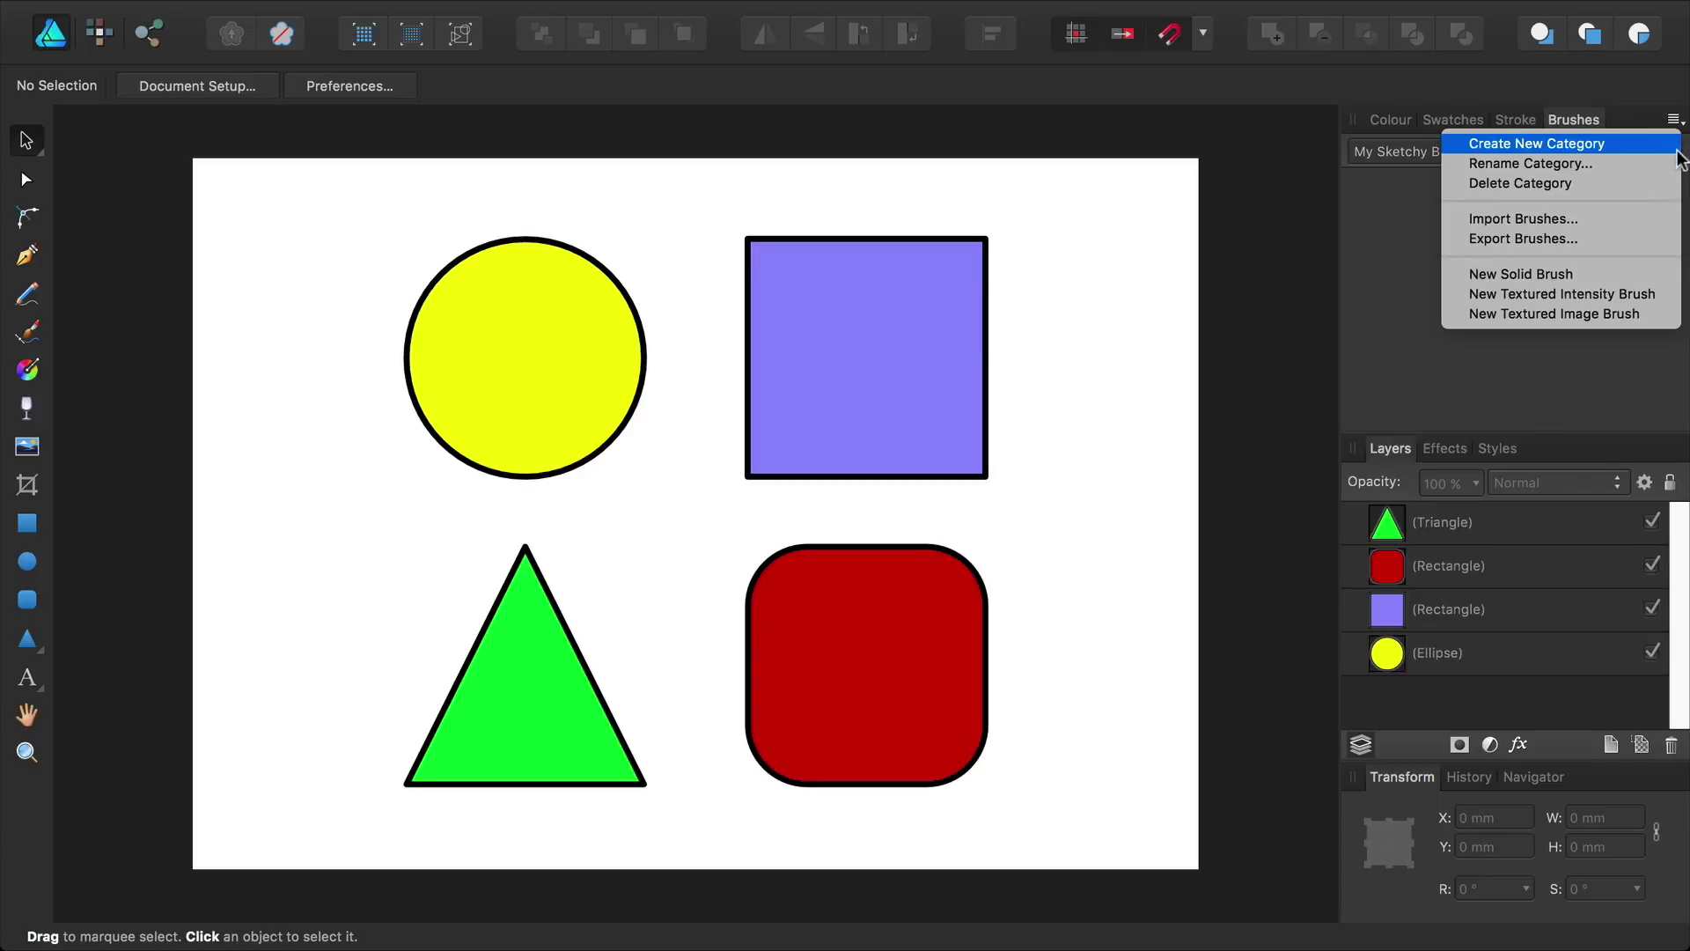
left_click(1668, 298)
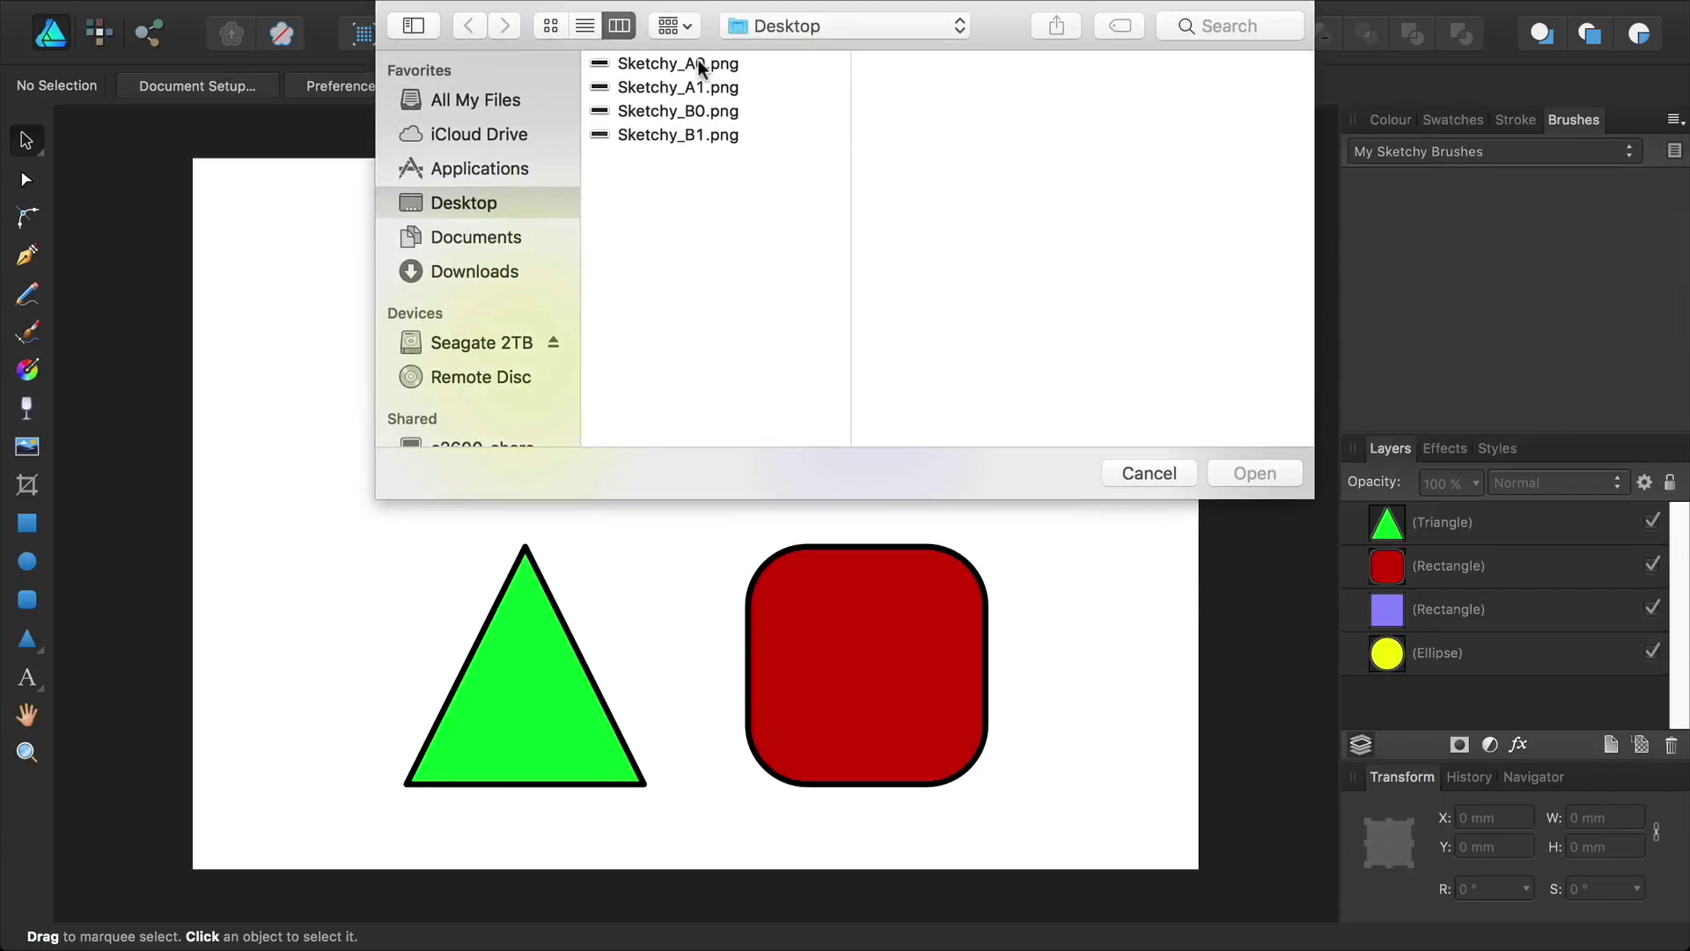
left_click(701, 68)
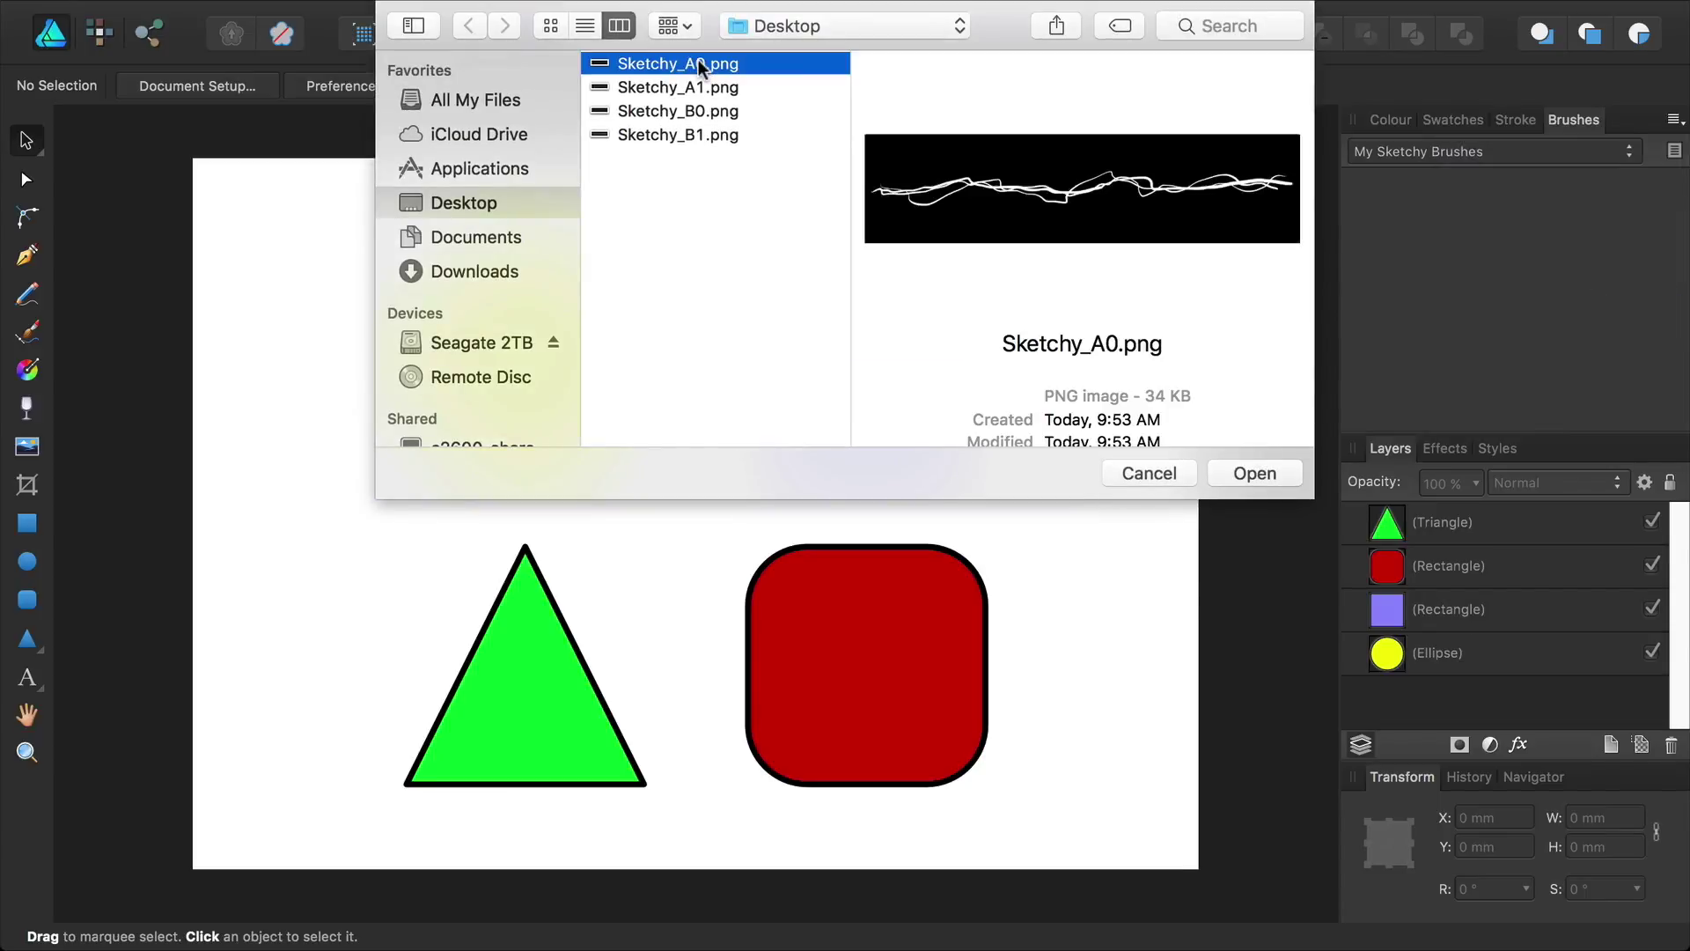
left_click(1255, 473)
left_click(1674, 121)
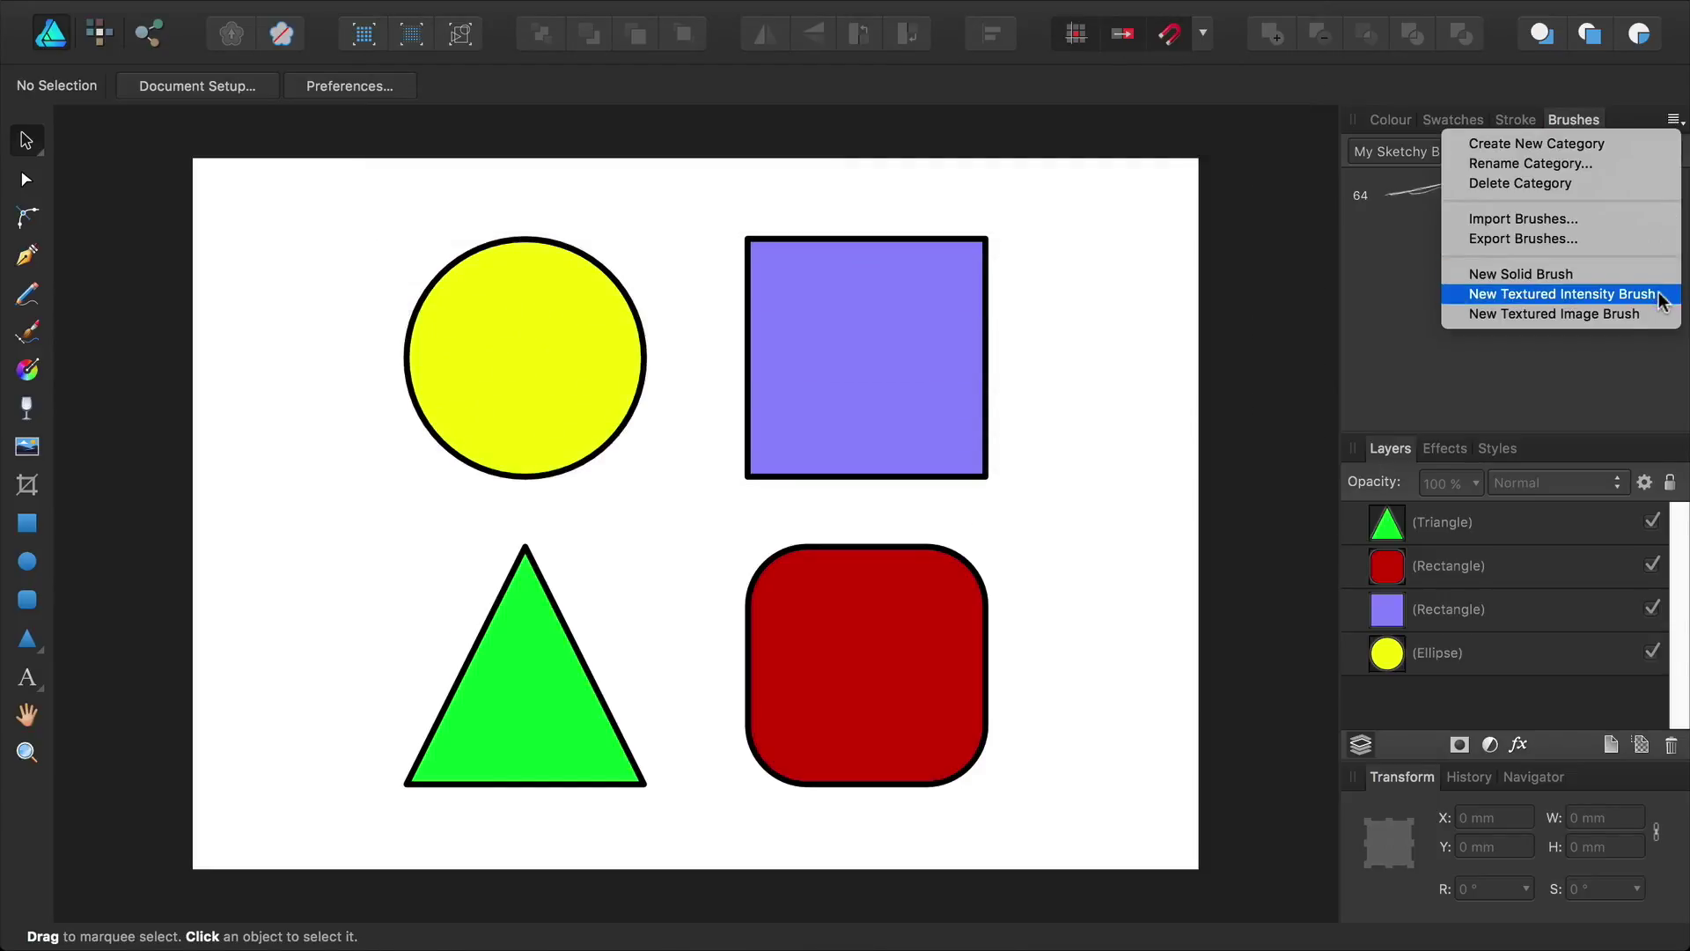
left_click(1563, 293)
left_click(687, 82)
left_click(1249, 472)
Step: Create textured intensity brushes from Sketchy_B0.png and Sketchy_B1.png
left_click(1673, 121)
left_click(1562, 293)
double_click(678, 110)
left_click(1673, 120)
left_click(1563, 293)
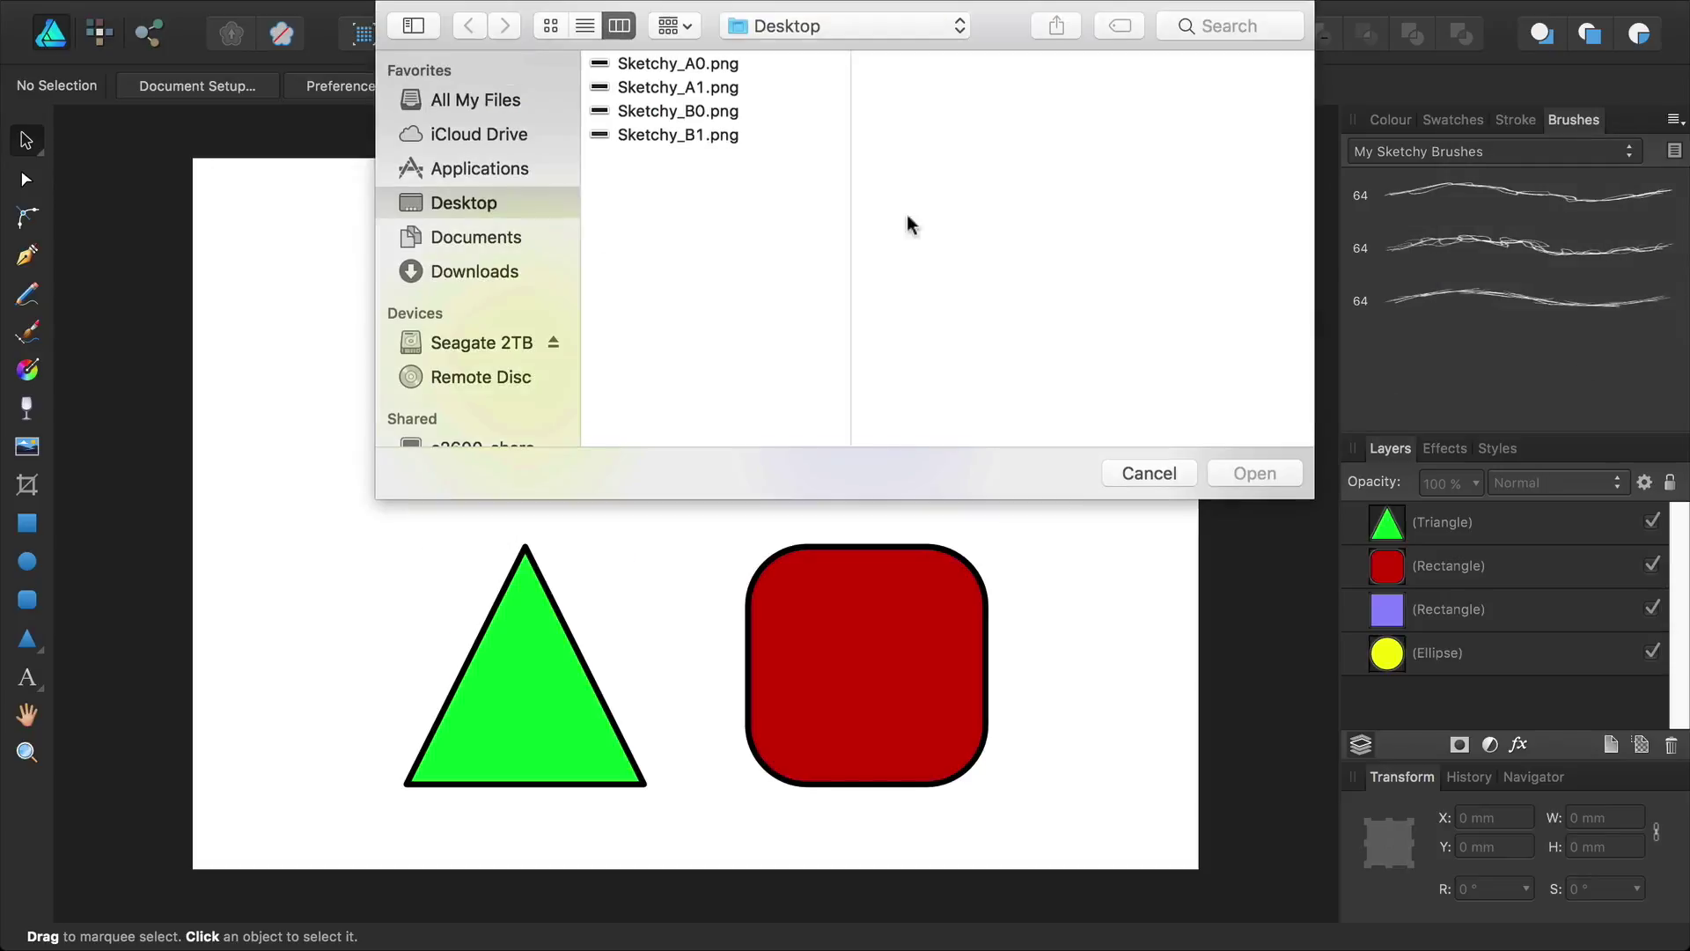
double_click(691, 132)
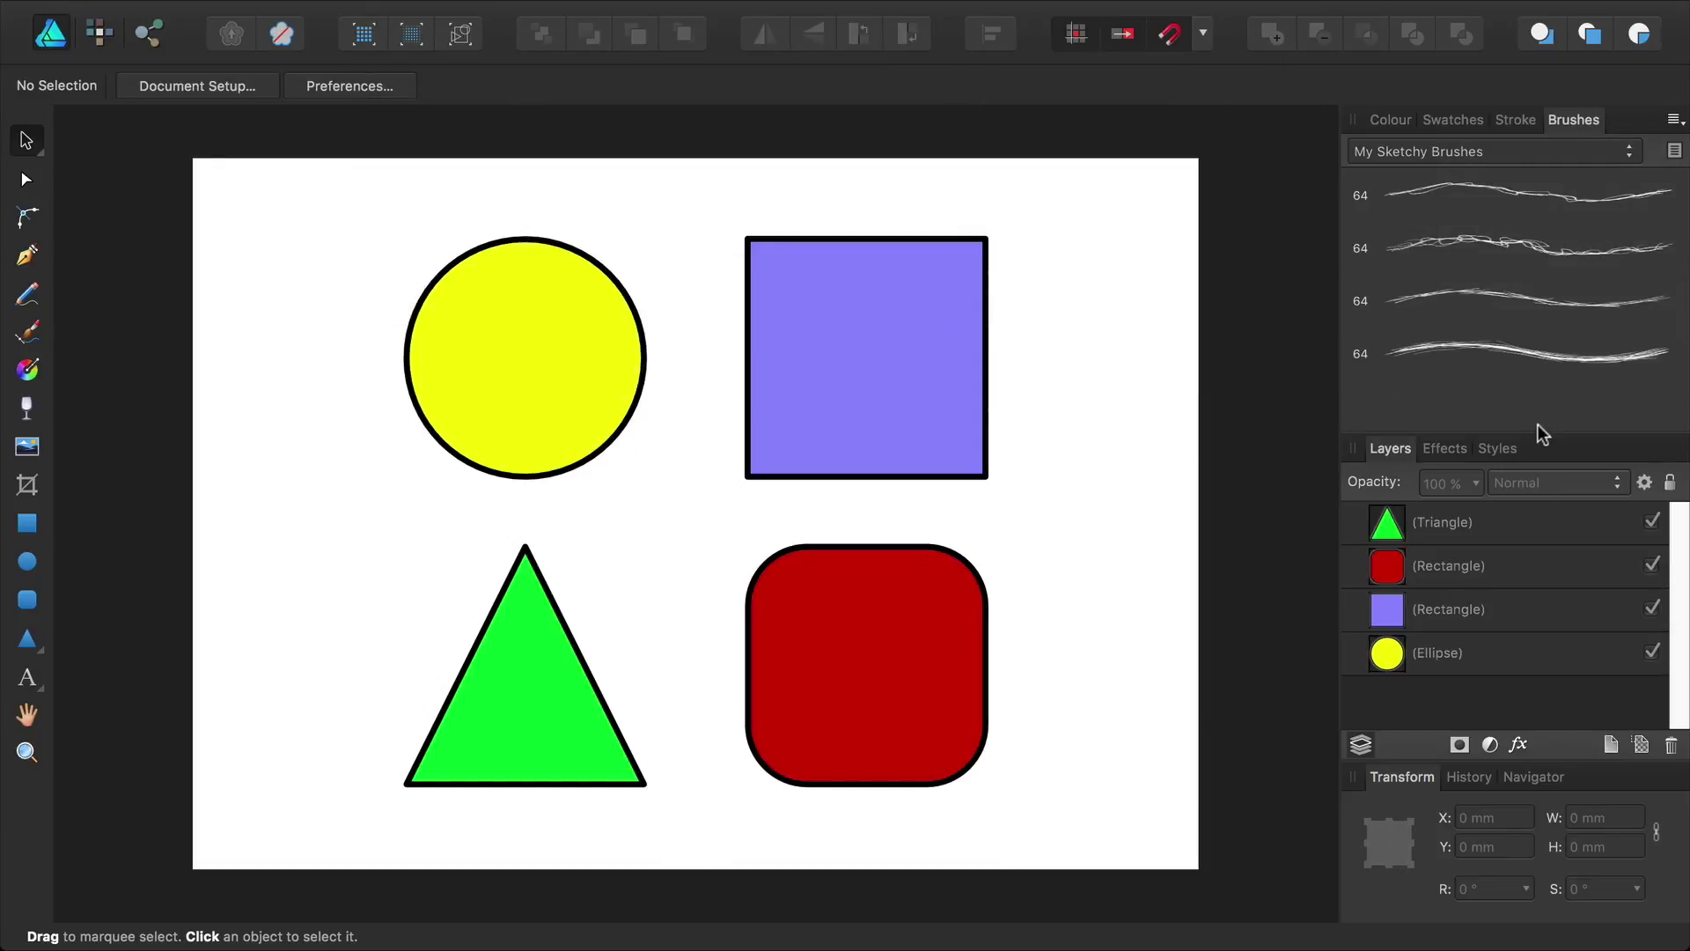
Step: Stroke the yellow circle with Sketchy_A0 at 427,4 px width, repeating body, trimmed head and tail
left_click(555, 383)
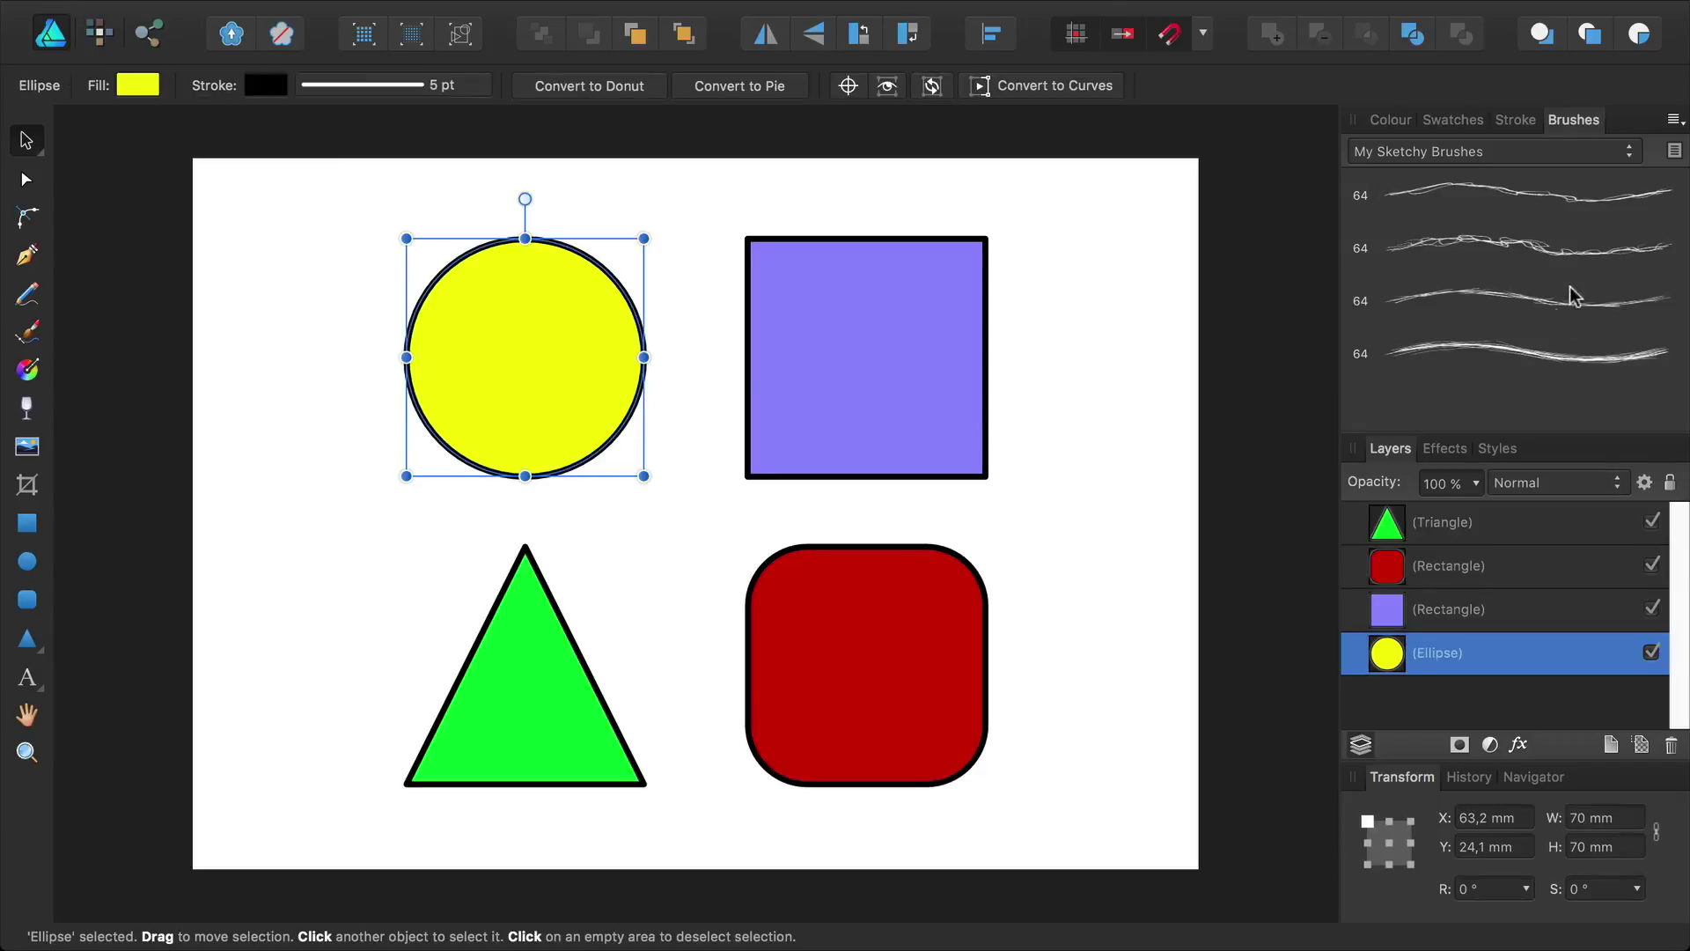
left_click(1586, 209)
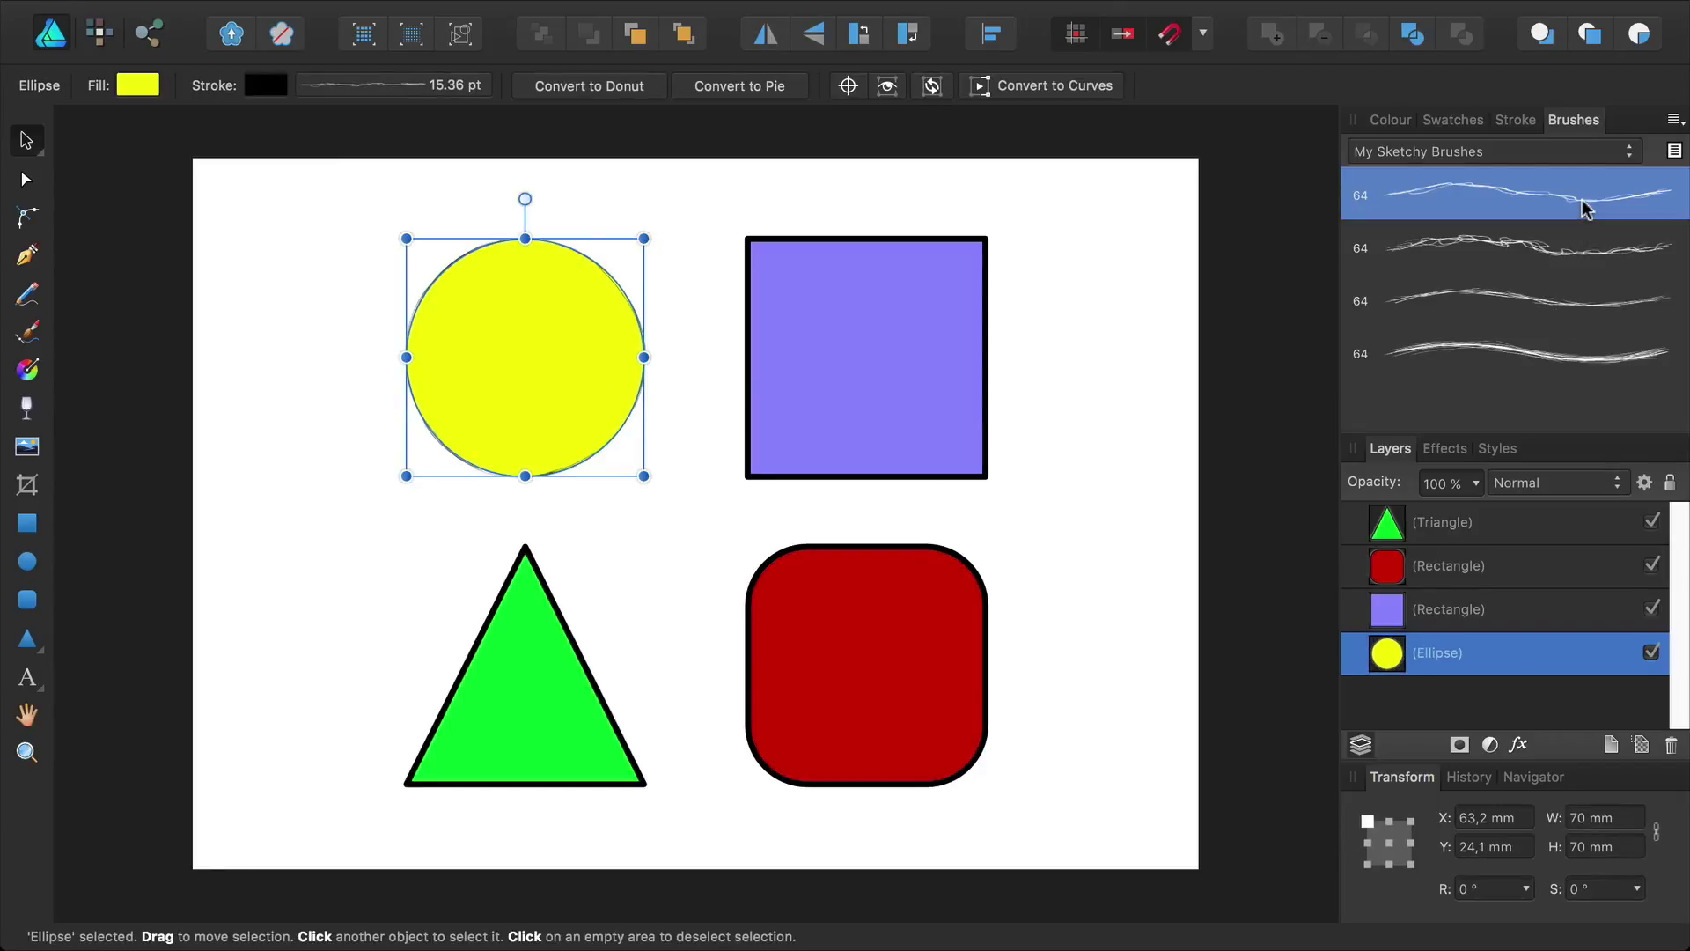
right_click(1595, 218)
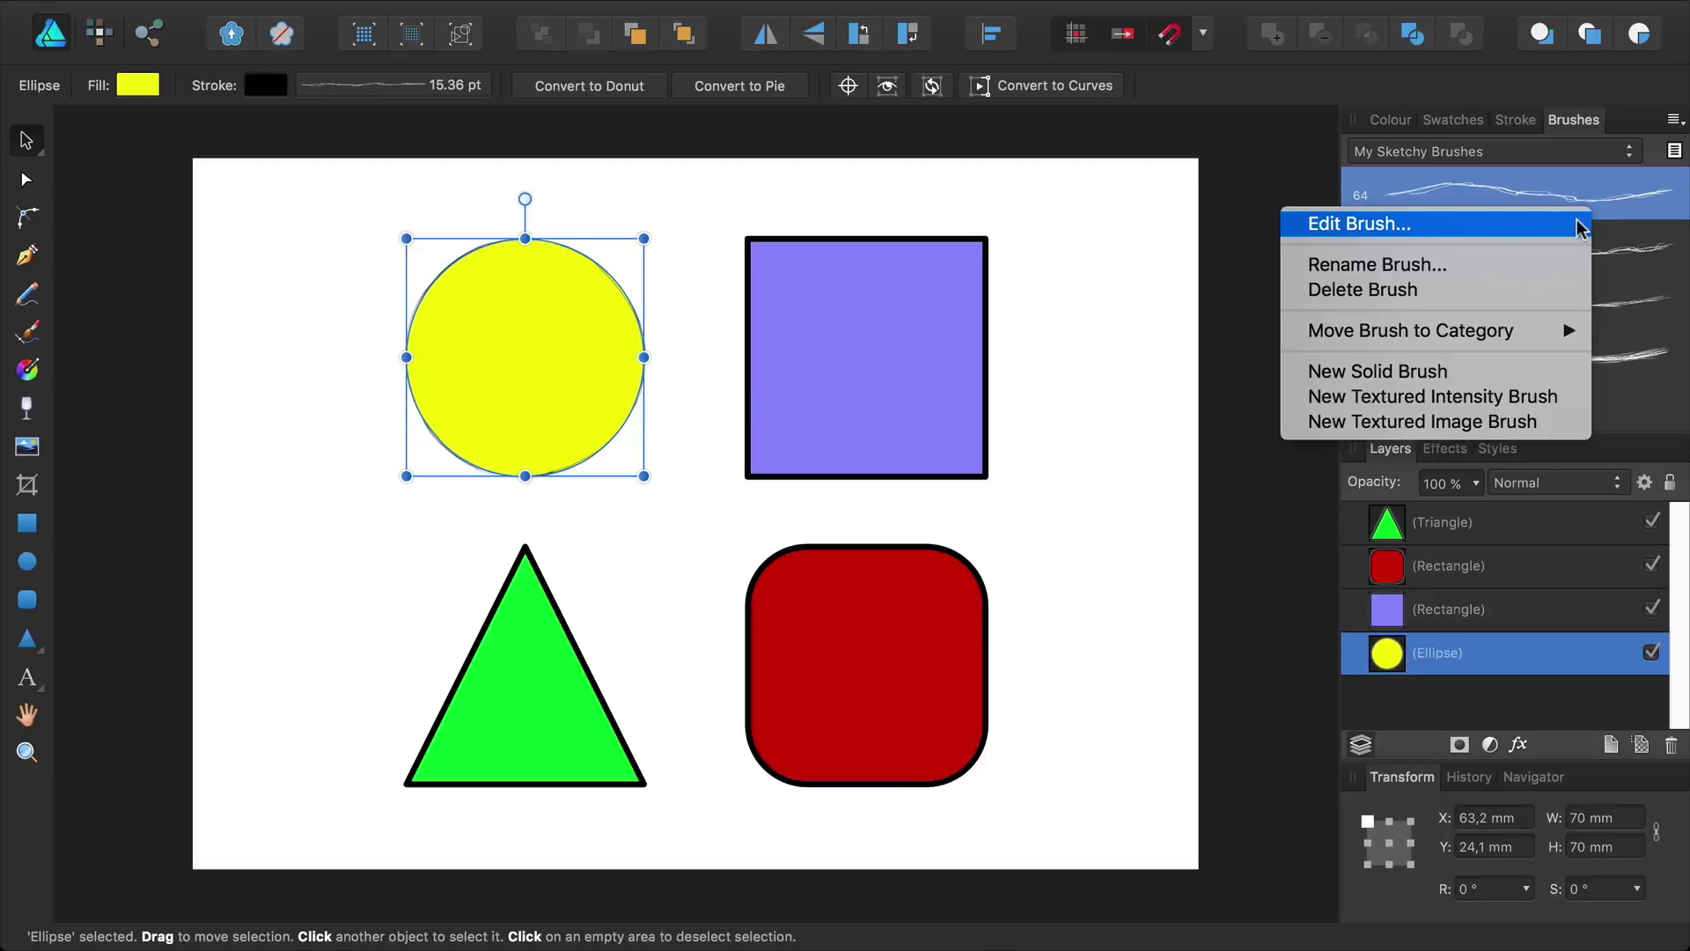
left_click(1576, 227)
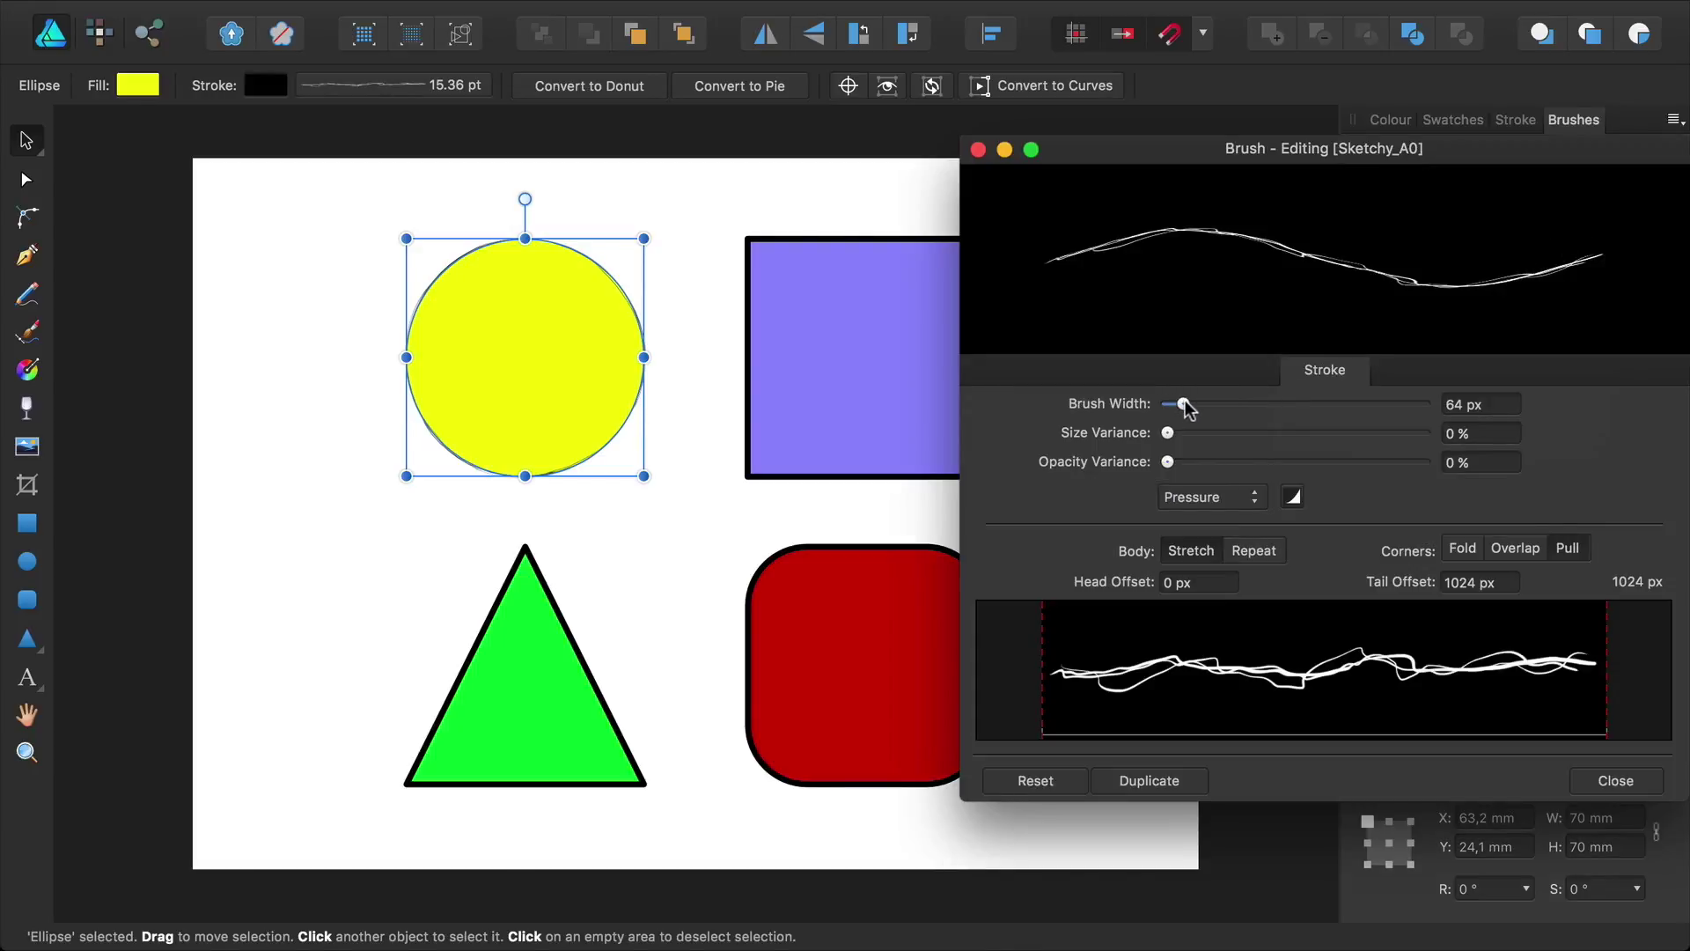
left_click_drag(1185, 407, 1278, 415)
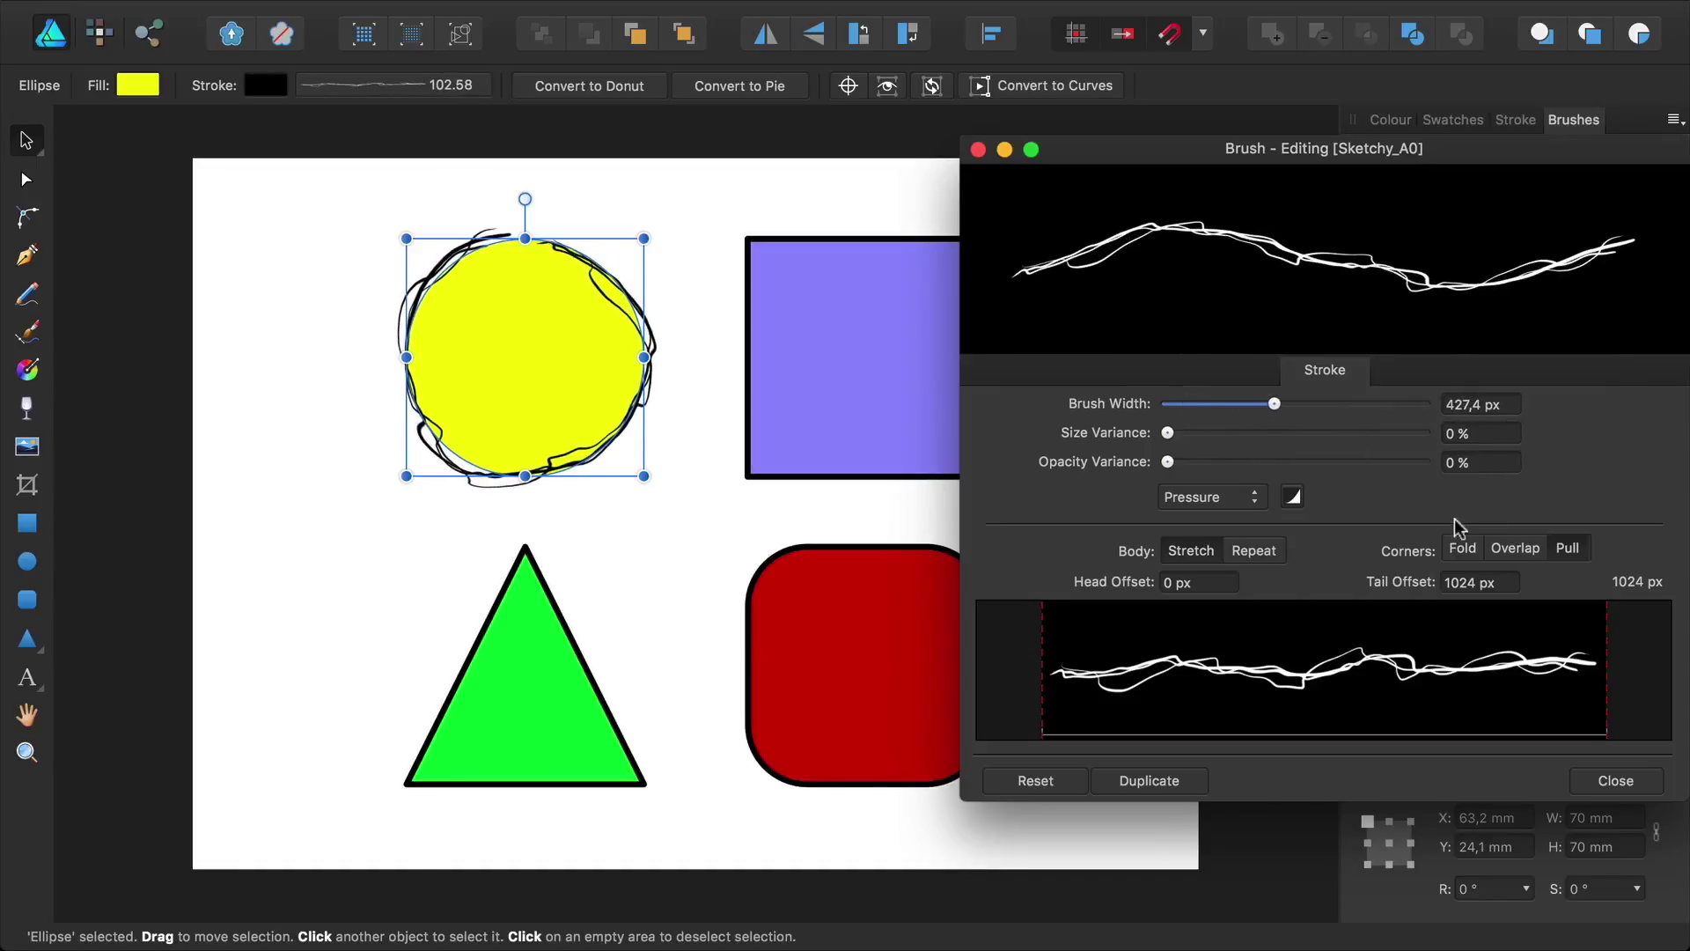
left_click(1262, 557)
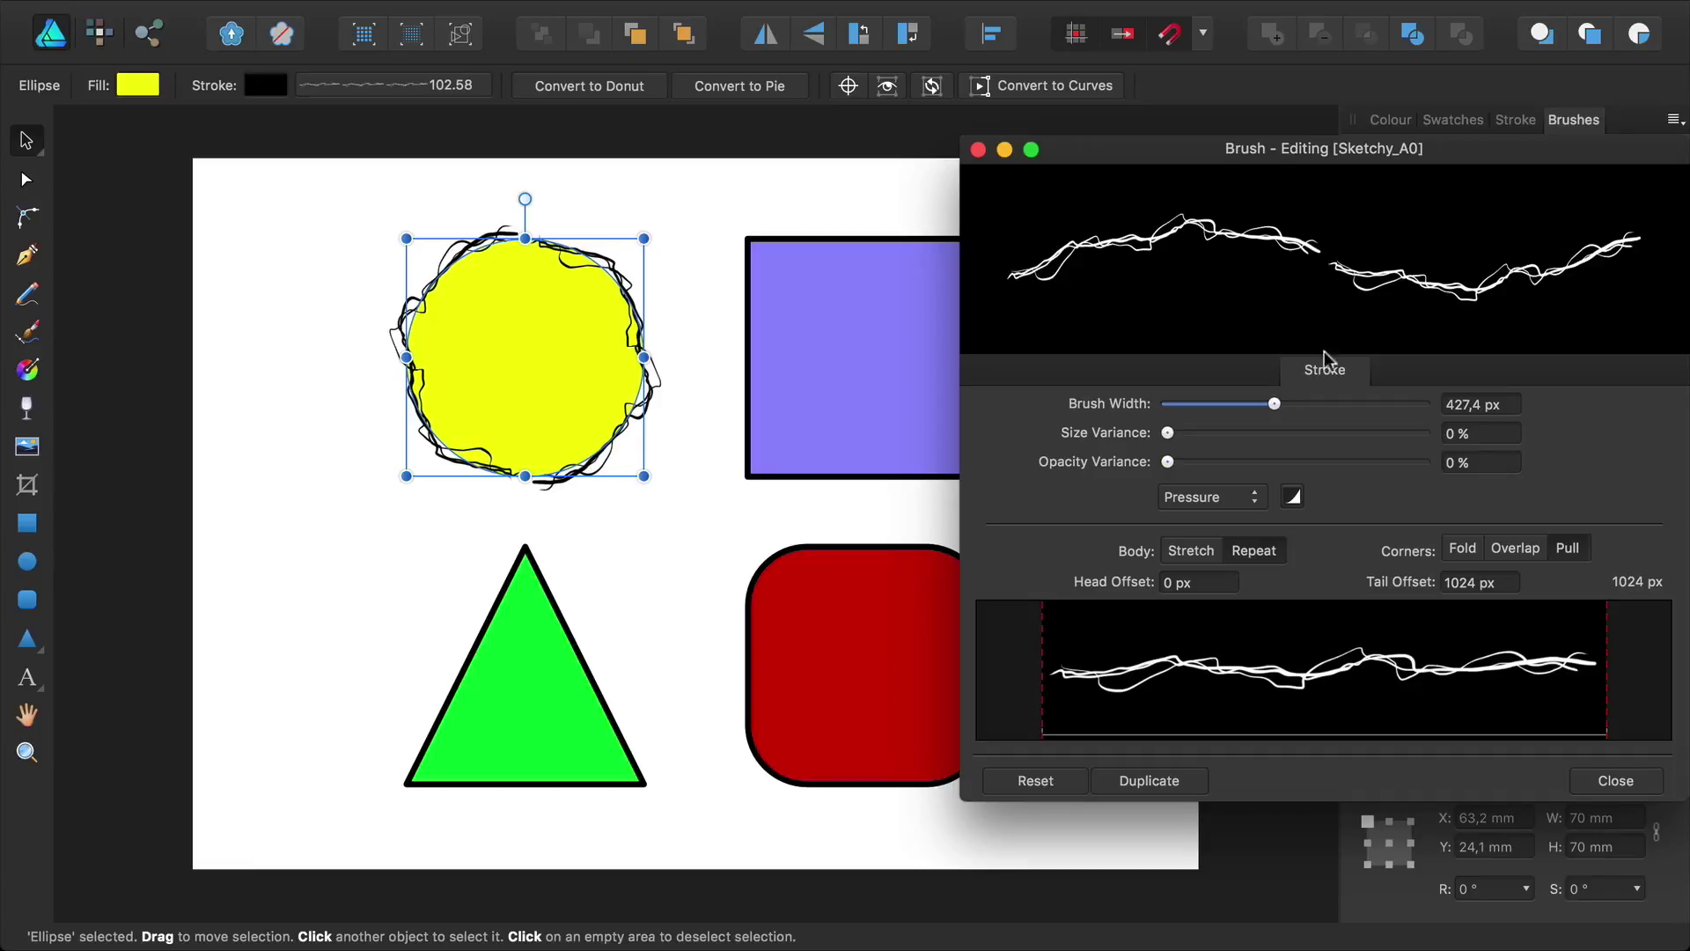
left_click_drag(1605, 651, 1527, 682)
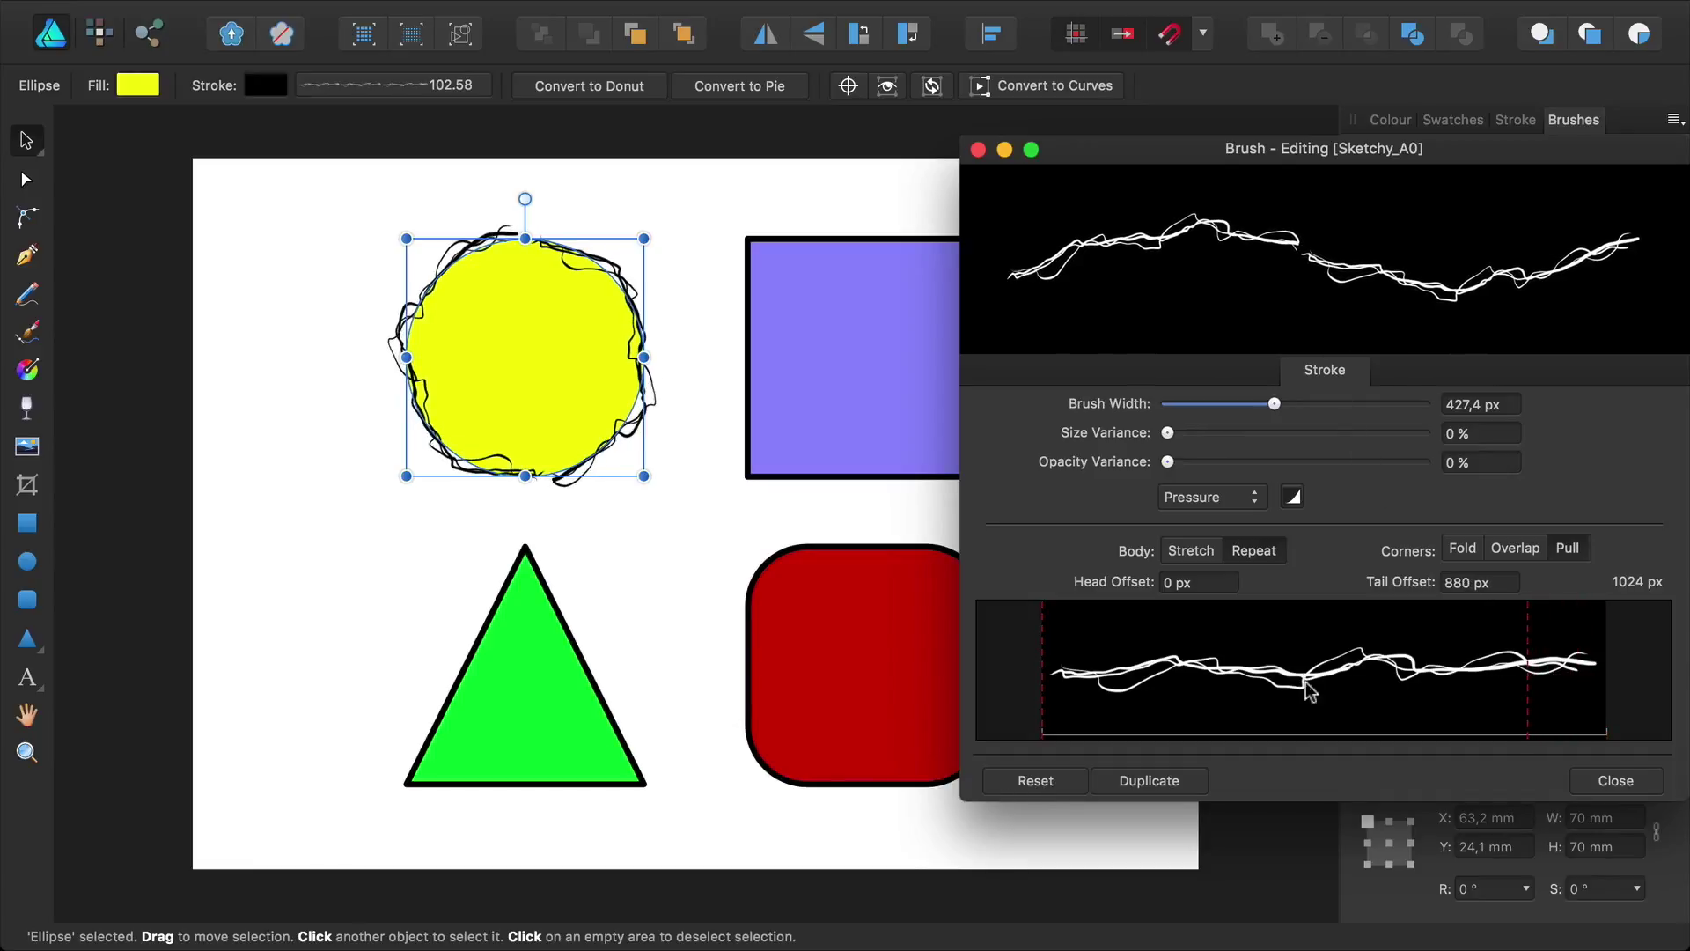
mouse_move(1042, 642)
left_mouse_down()
mouse_move(1211, 664)
mouse_move(1185, 691)
left_mouse_up()
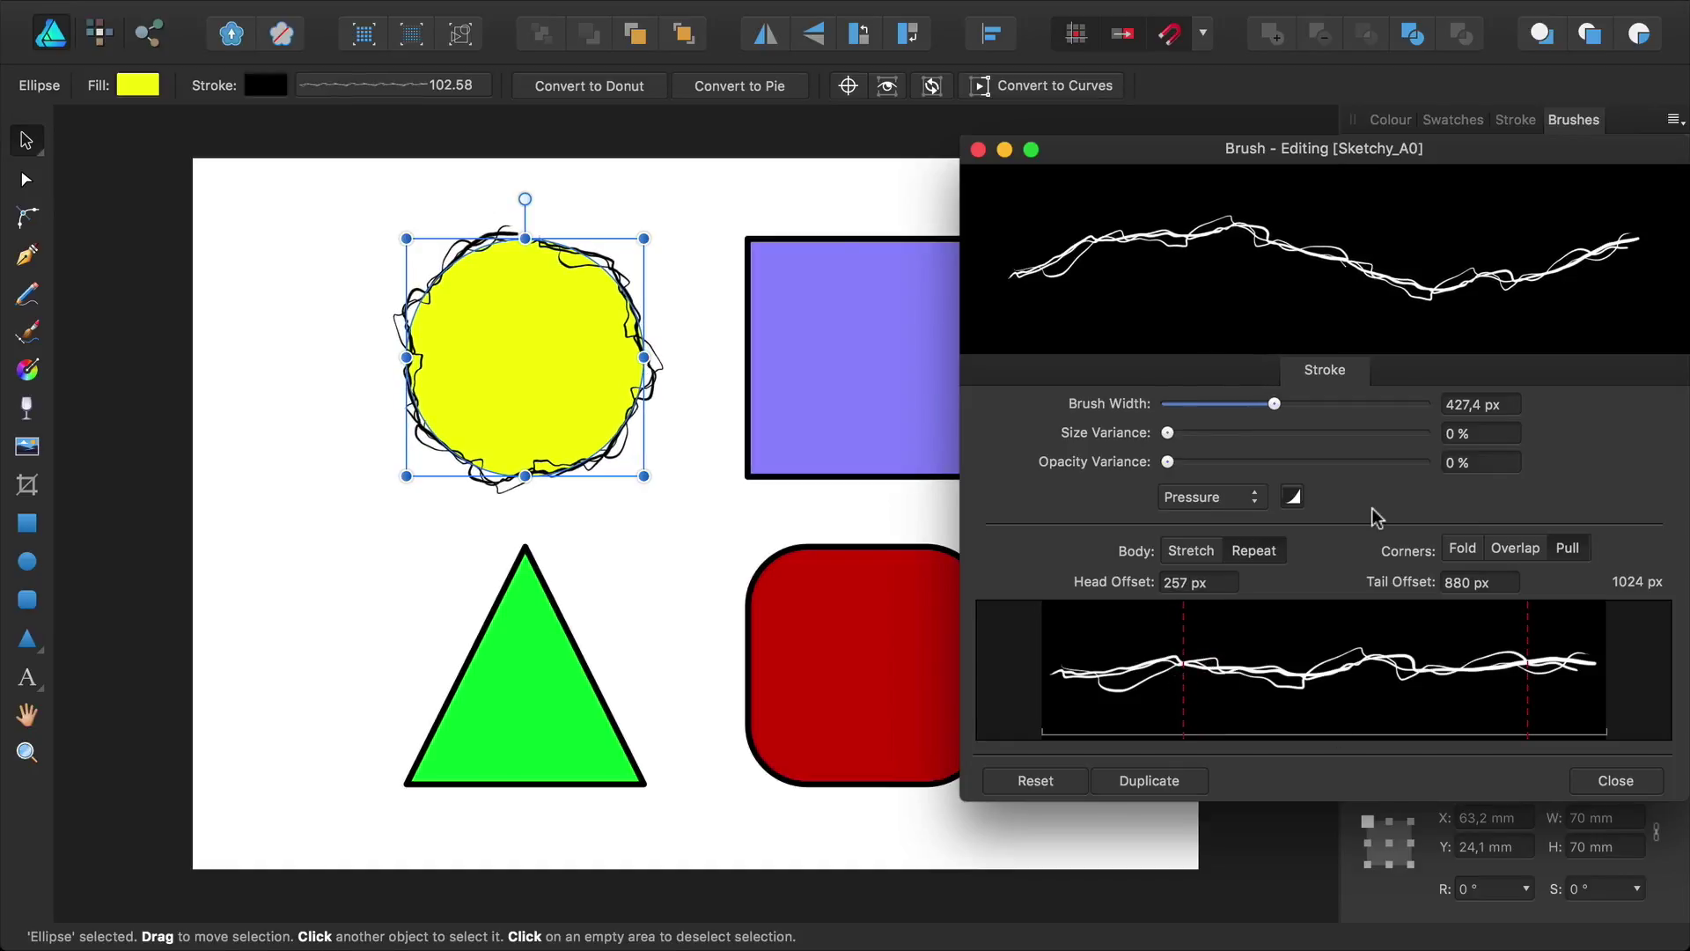
Step: Outline the purple square with Sketchy_A1, about 179 px wide, trimmed head/tail, folded corners
left_click(1614, 781)
left_click(905, 366)
right_click(1309, 249)
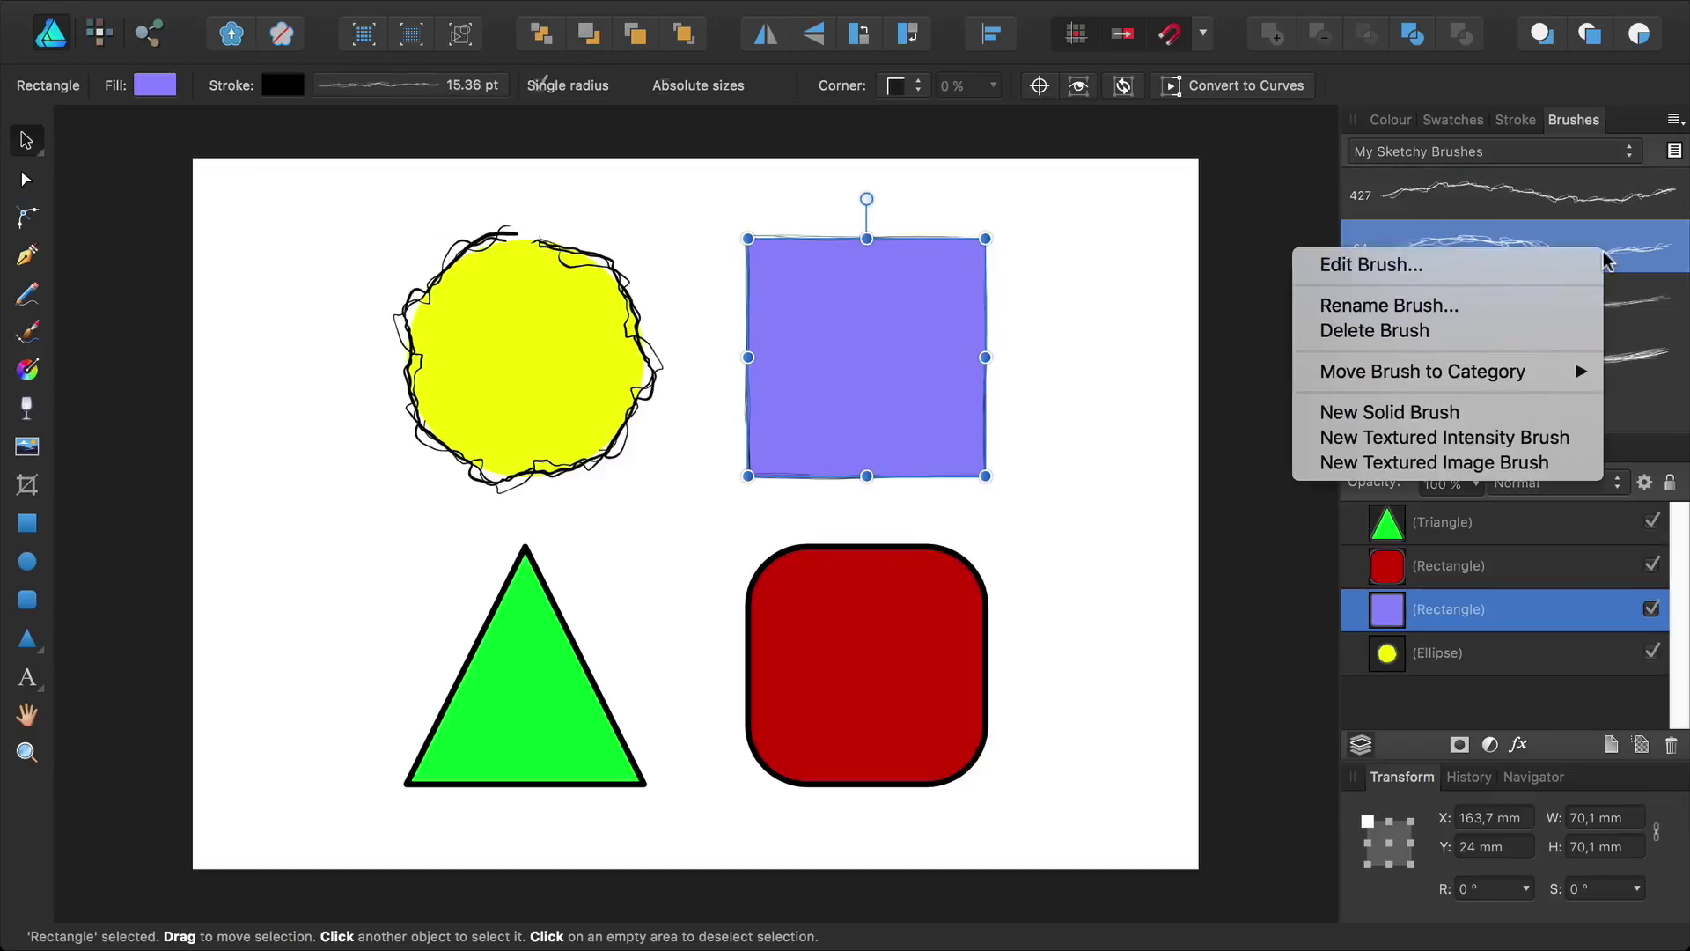
left_click(1365, 261)
left_click_drag(1256, 403, 1210, 404)
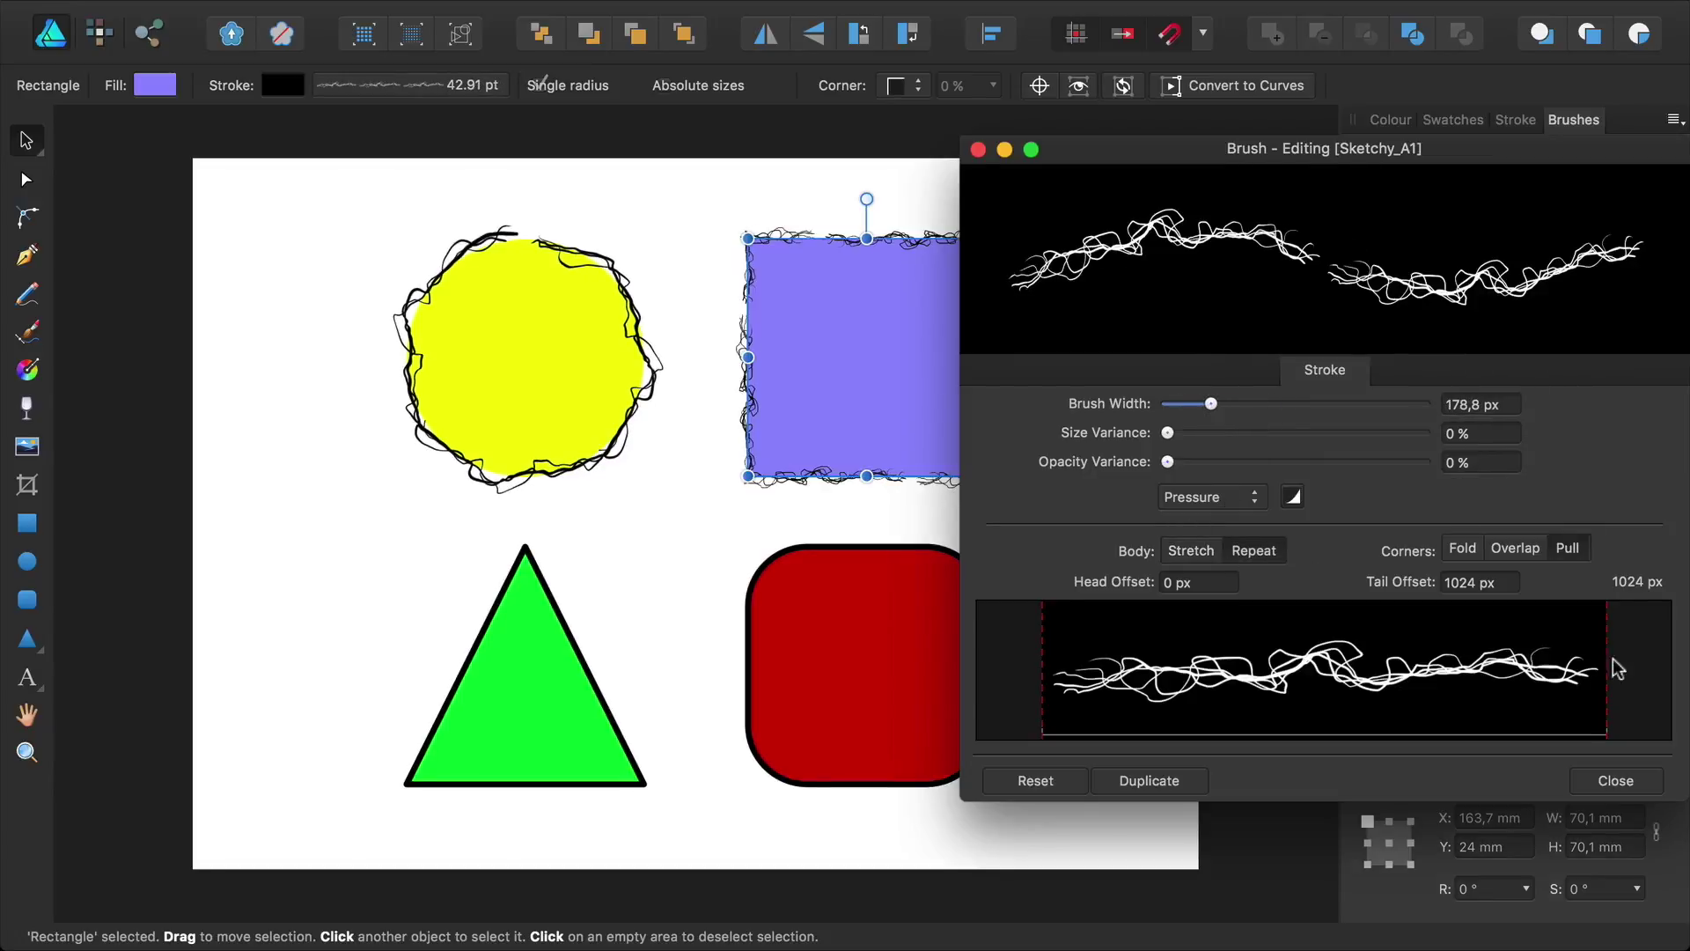
left_click_drag(1607, 674, 1525, 682)
left_click_drag(1043, 643, 1316, 652)
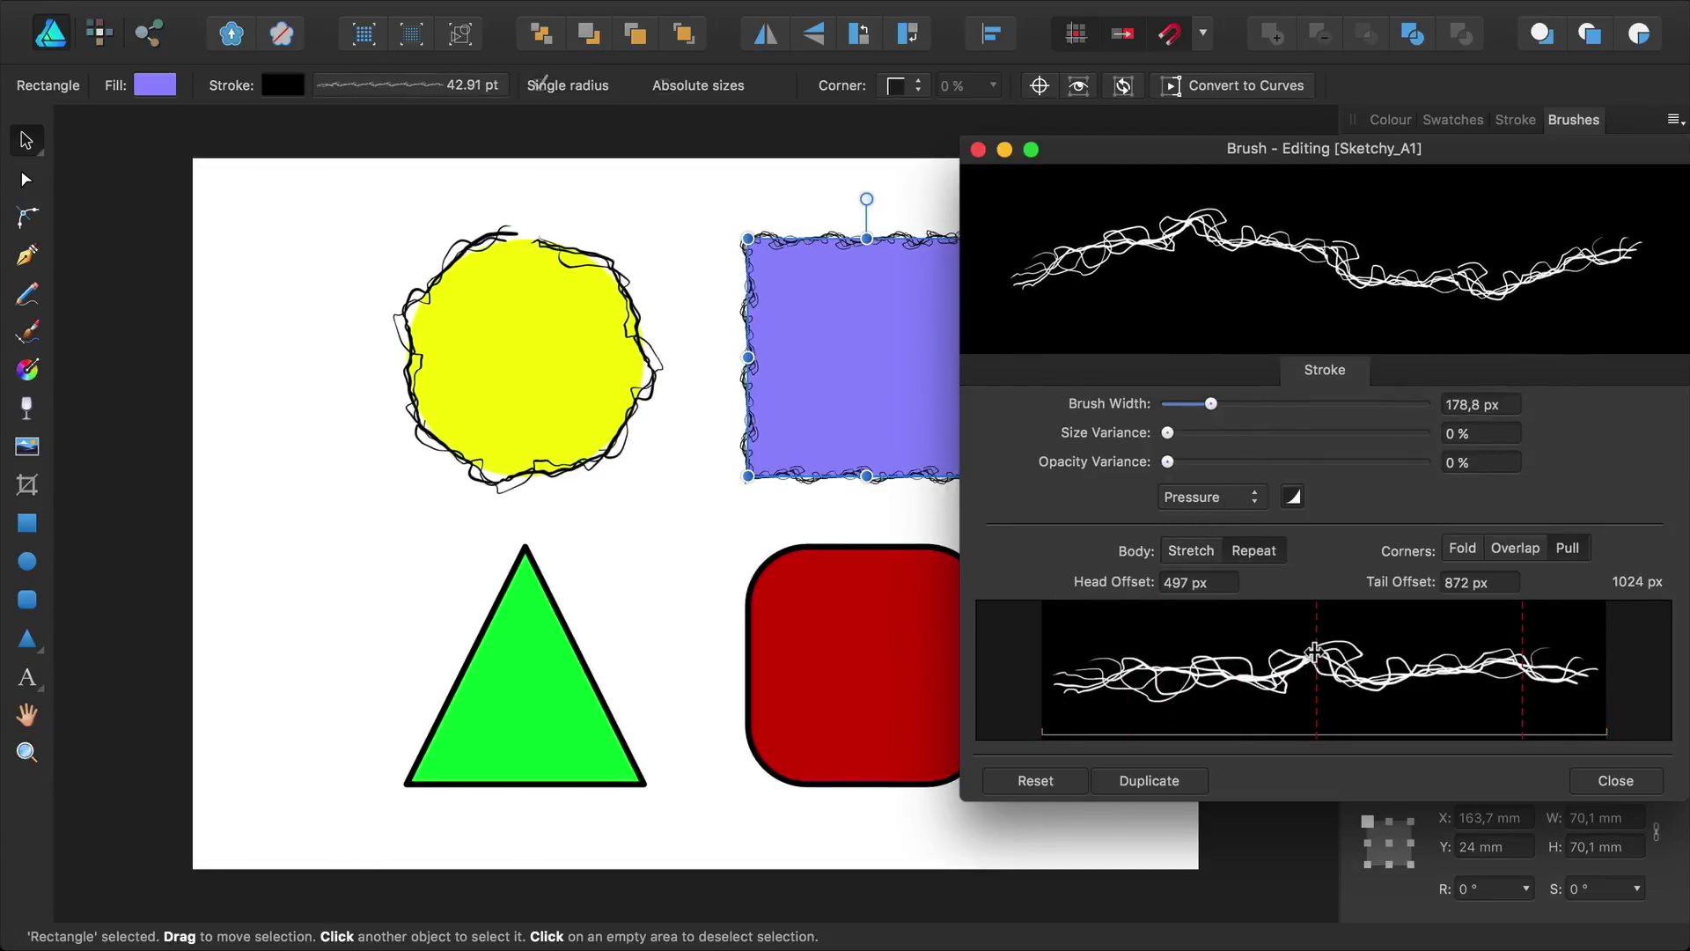
left_click_drag(1212, 403, 1233, 403)
left_click(1514, 550)
left_click(1464, 547)
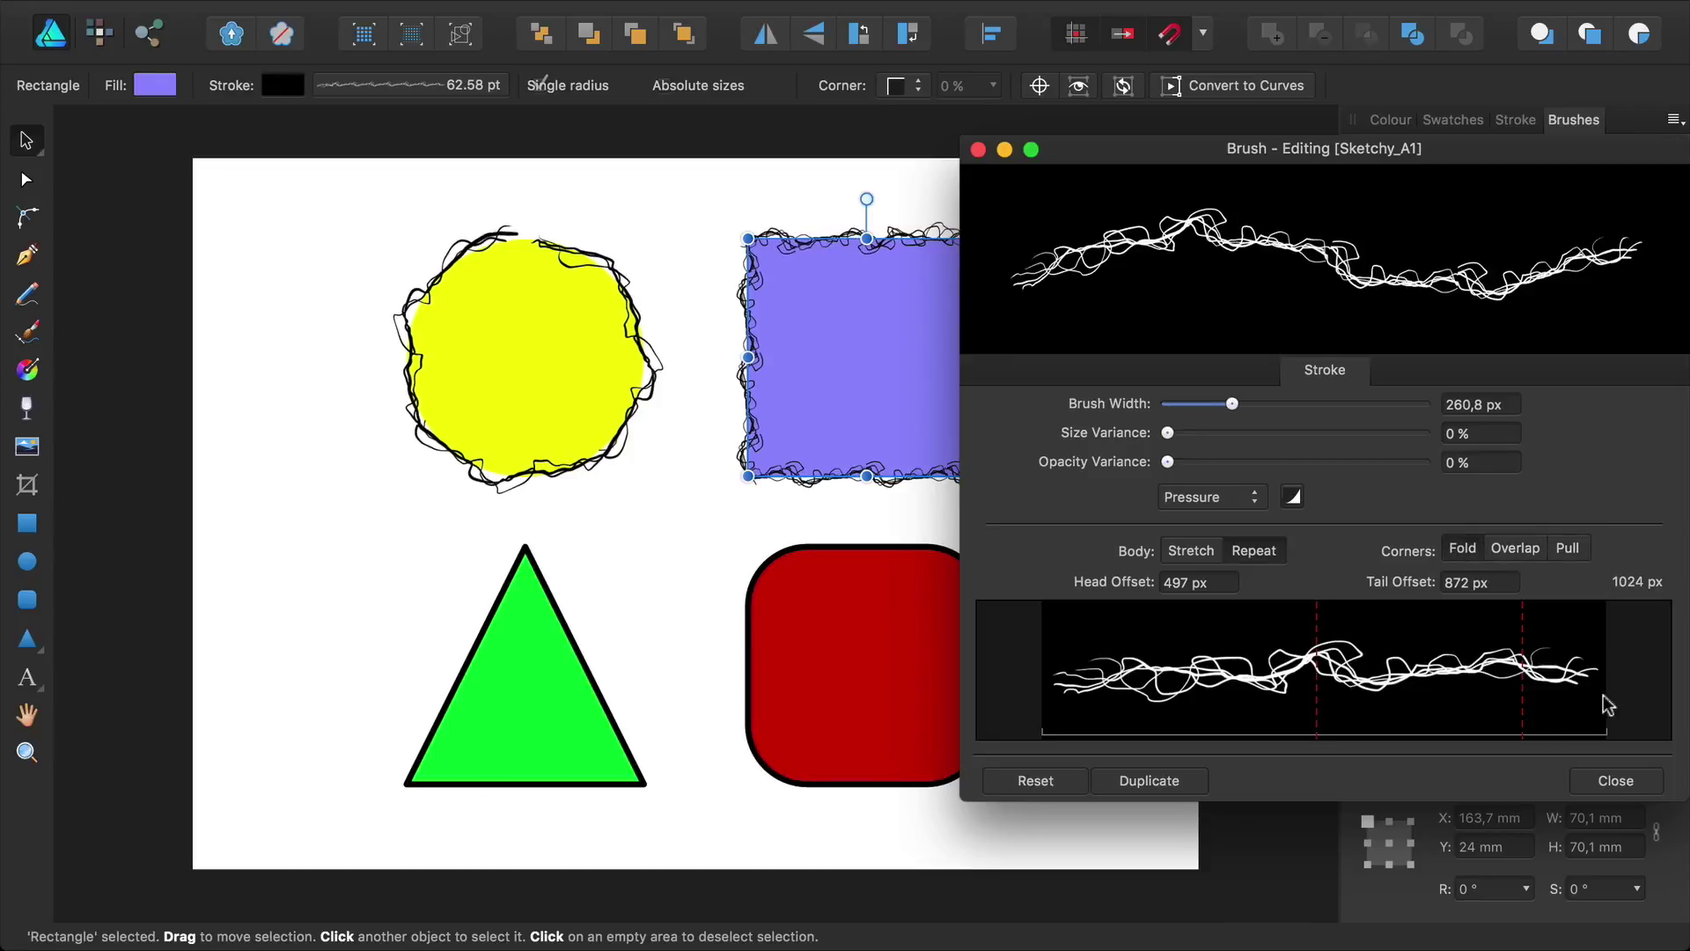
left_click(1617, 781)
Step: Outline the green triangle with Sketchy_B0, about 323 px wide, pulled corners, trimmed head/tail, stretched body
left_click(551, 726)
left_click(1488, 317)
right_click(1488, 318)
left_click(1491, 323)
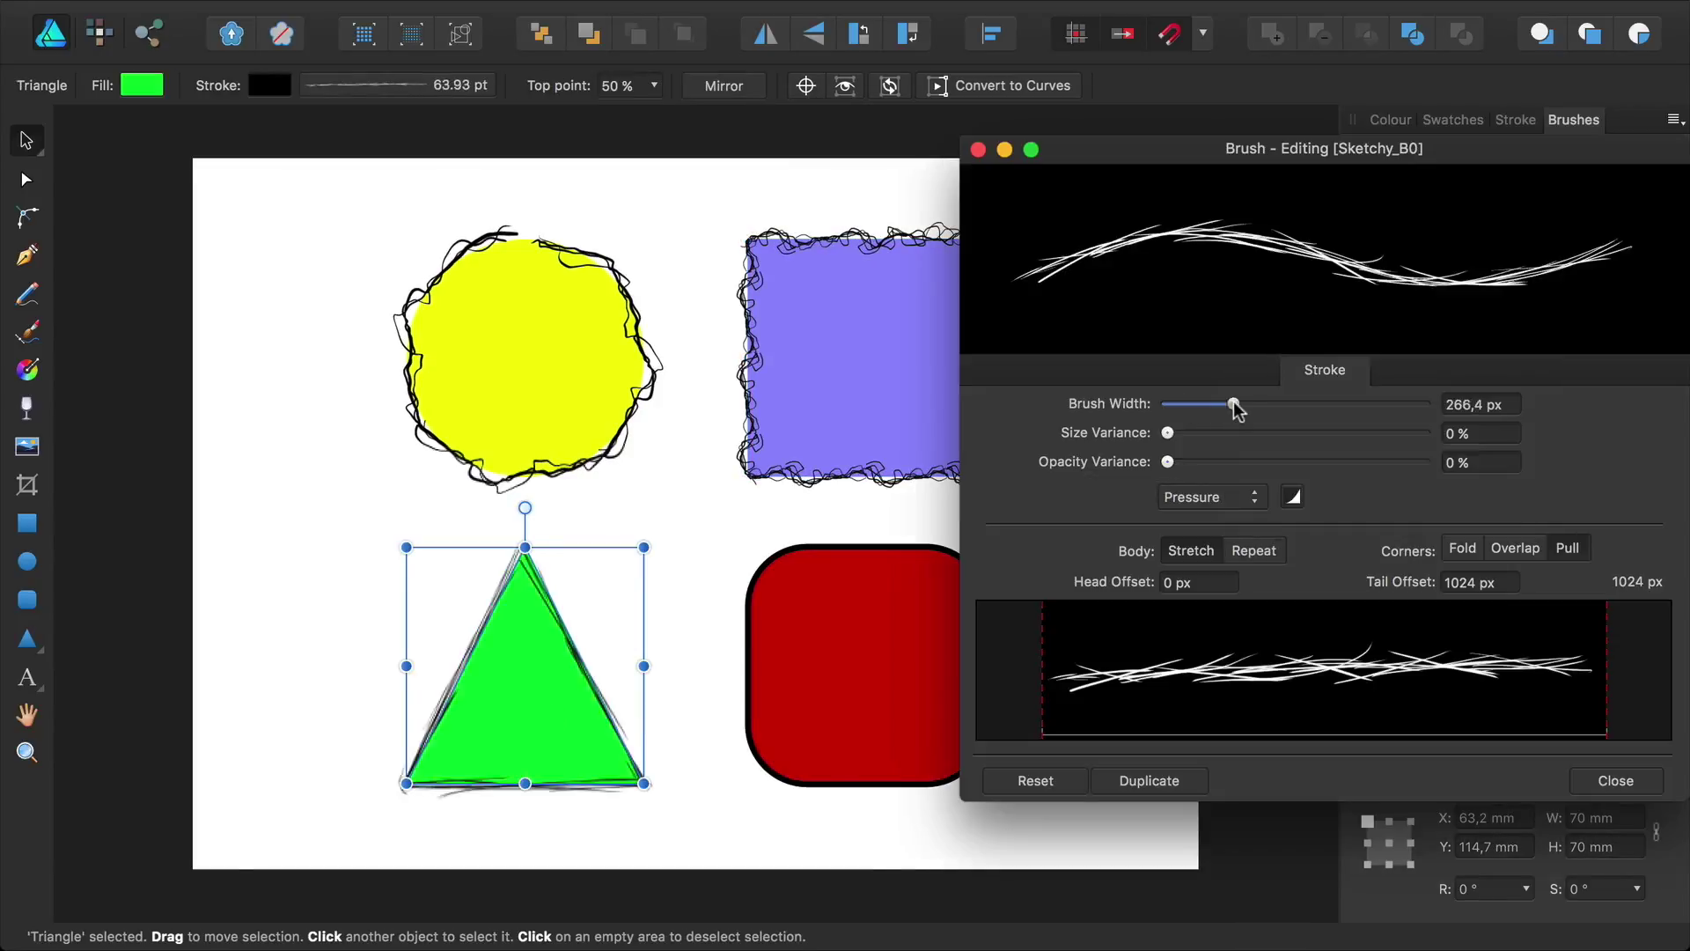
left_click_drag(1233, 403, 1247, 404)
left_click(1254, 553)
left_click(1491, 549)
left_click(1556, 550)
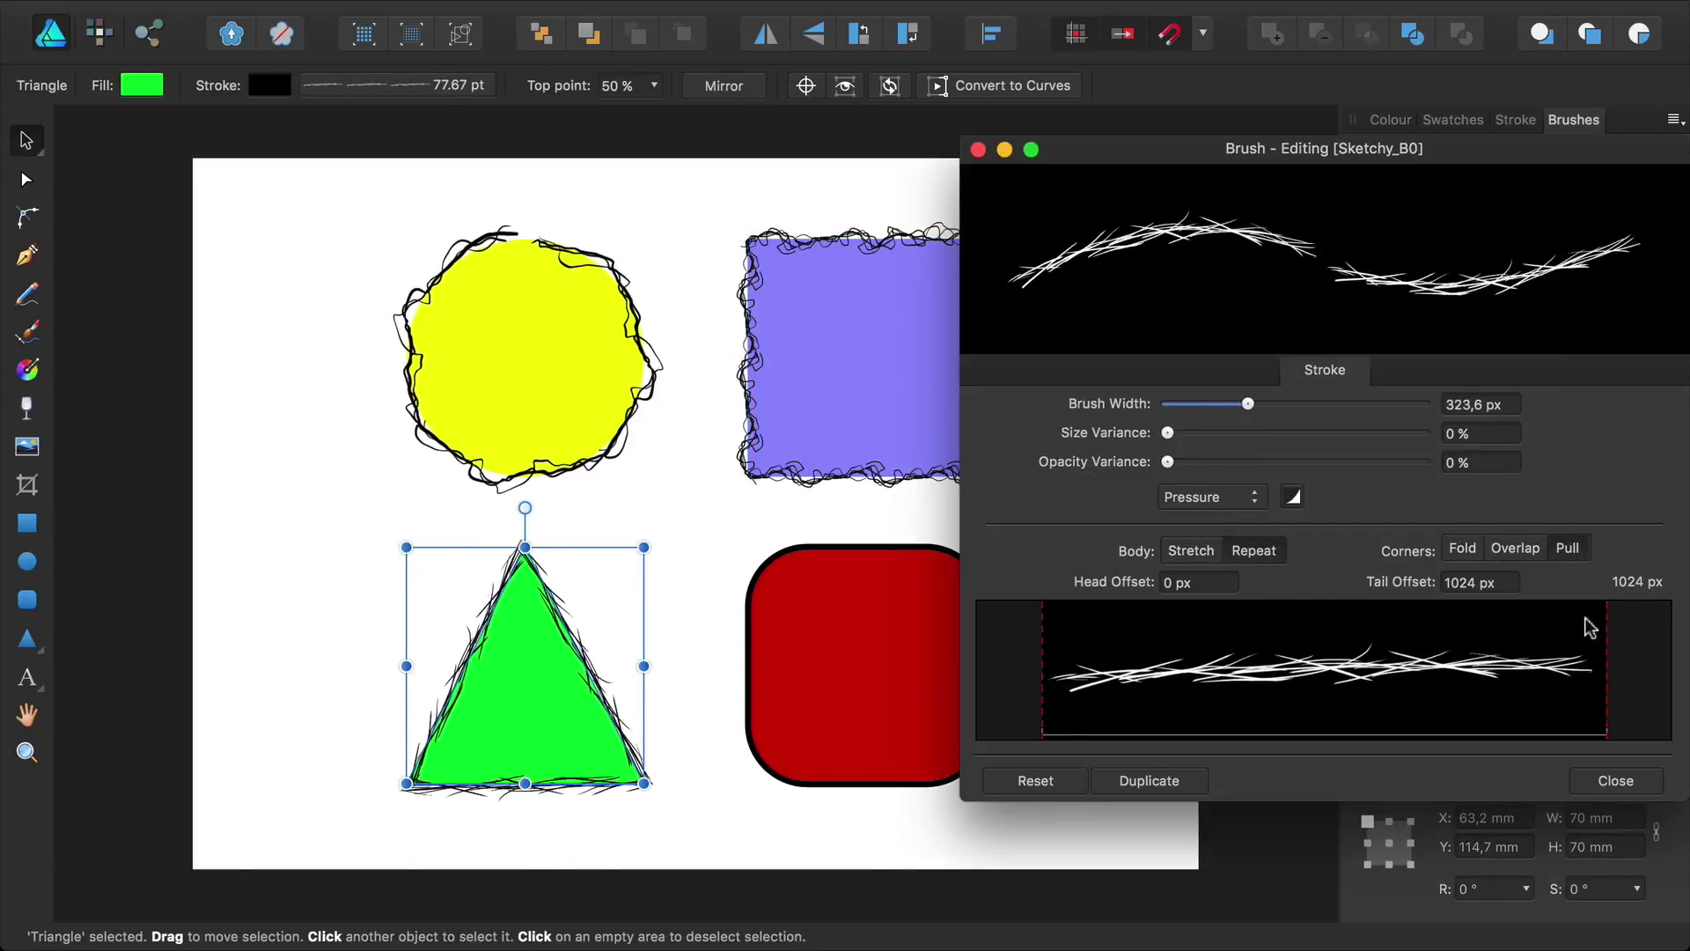
left_click_drag(1607, 645, 1520, 645)
left_click_drag(1043, 638, 1332, 634)
left_click(1190, 552)
left_click(1616, 780)
Step: Outline the red rounded square with Sketchy_B1, widened to about 357 px with a slightly shorter tail
left_click(951, 690)
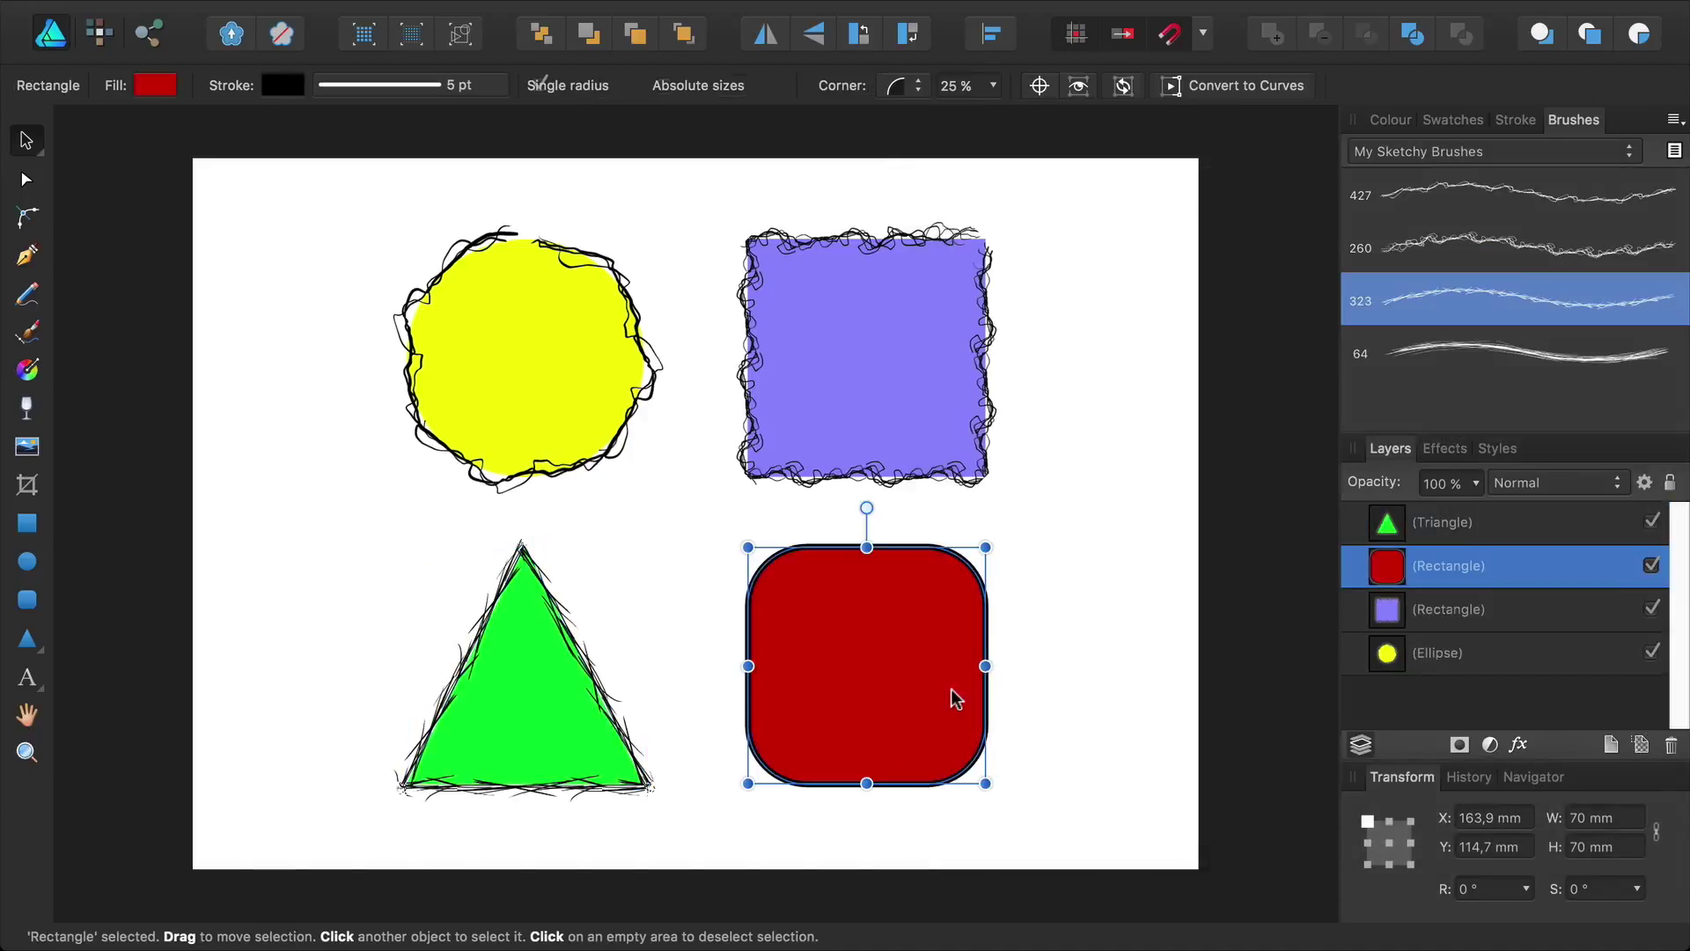
right_click(1526, 353)
left_click(1468, 362)
left_click_drag(1184, 404, 1256, 404)
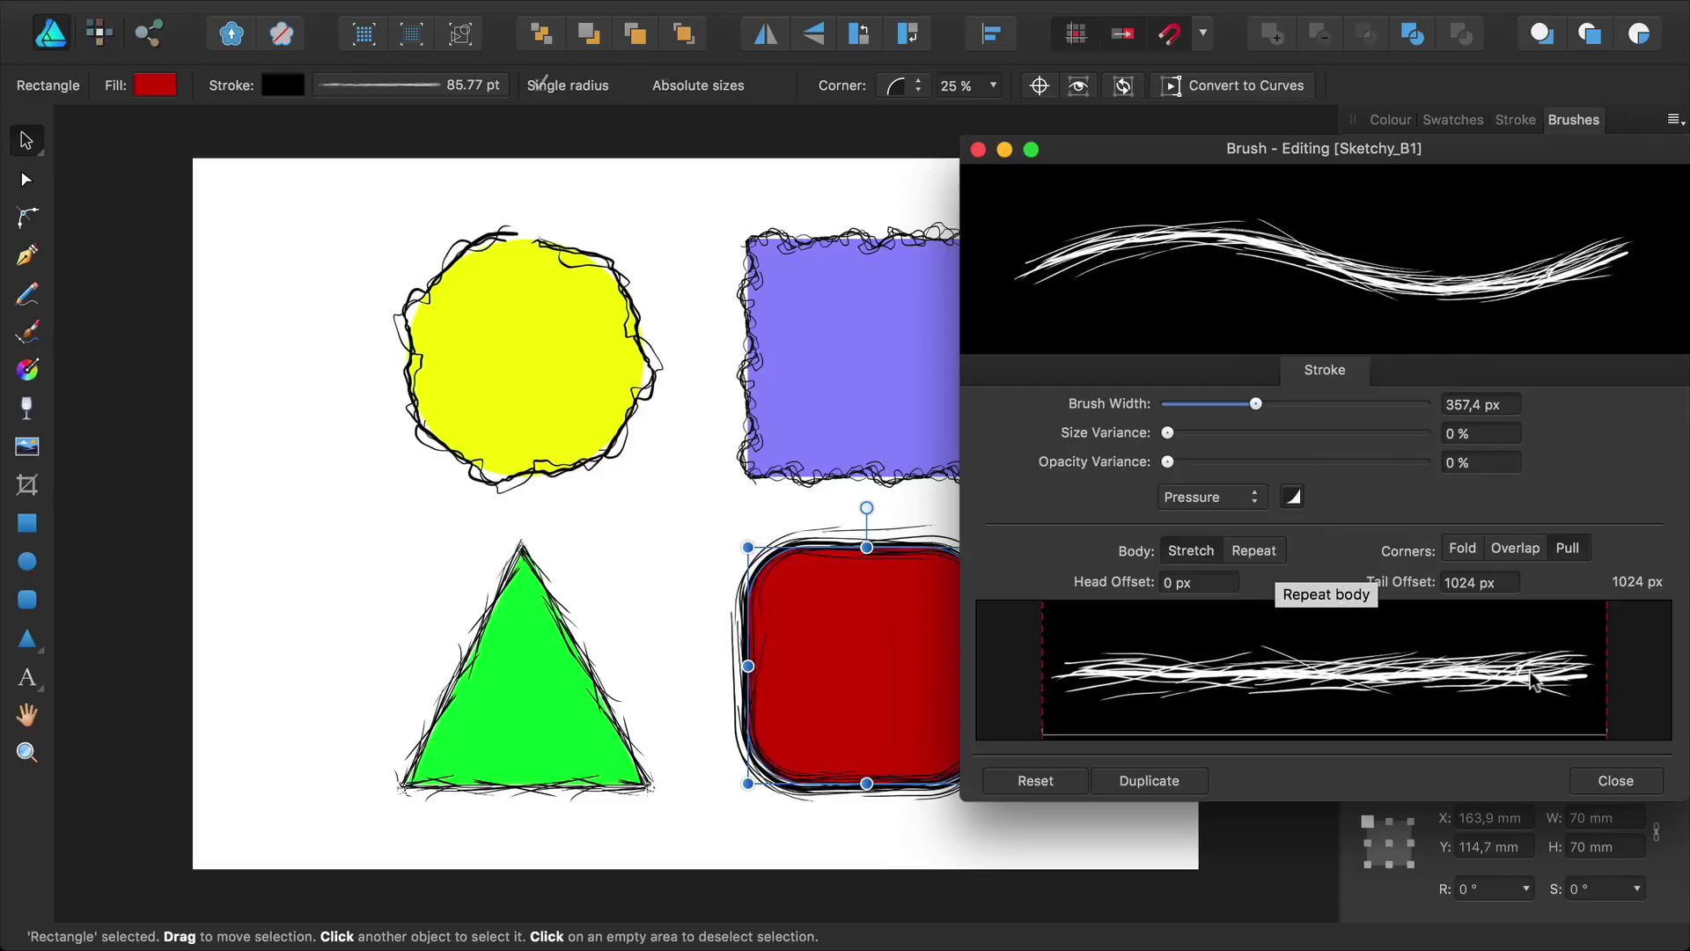
left_click_drag(1606, 678, 1596, 678)
left_click_drag(1037, 686, 1079, 687)
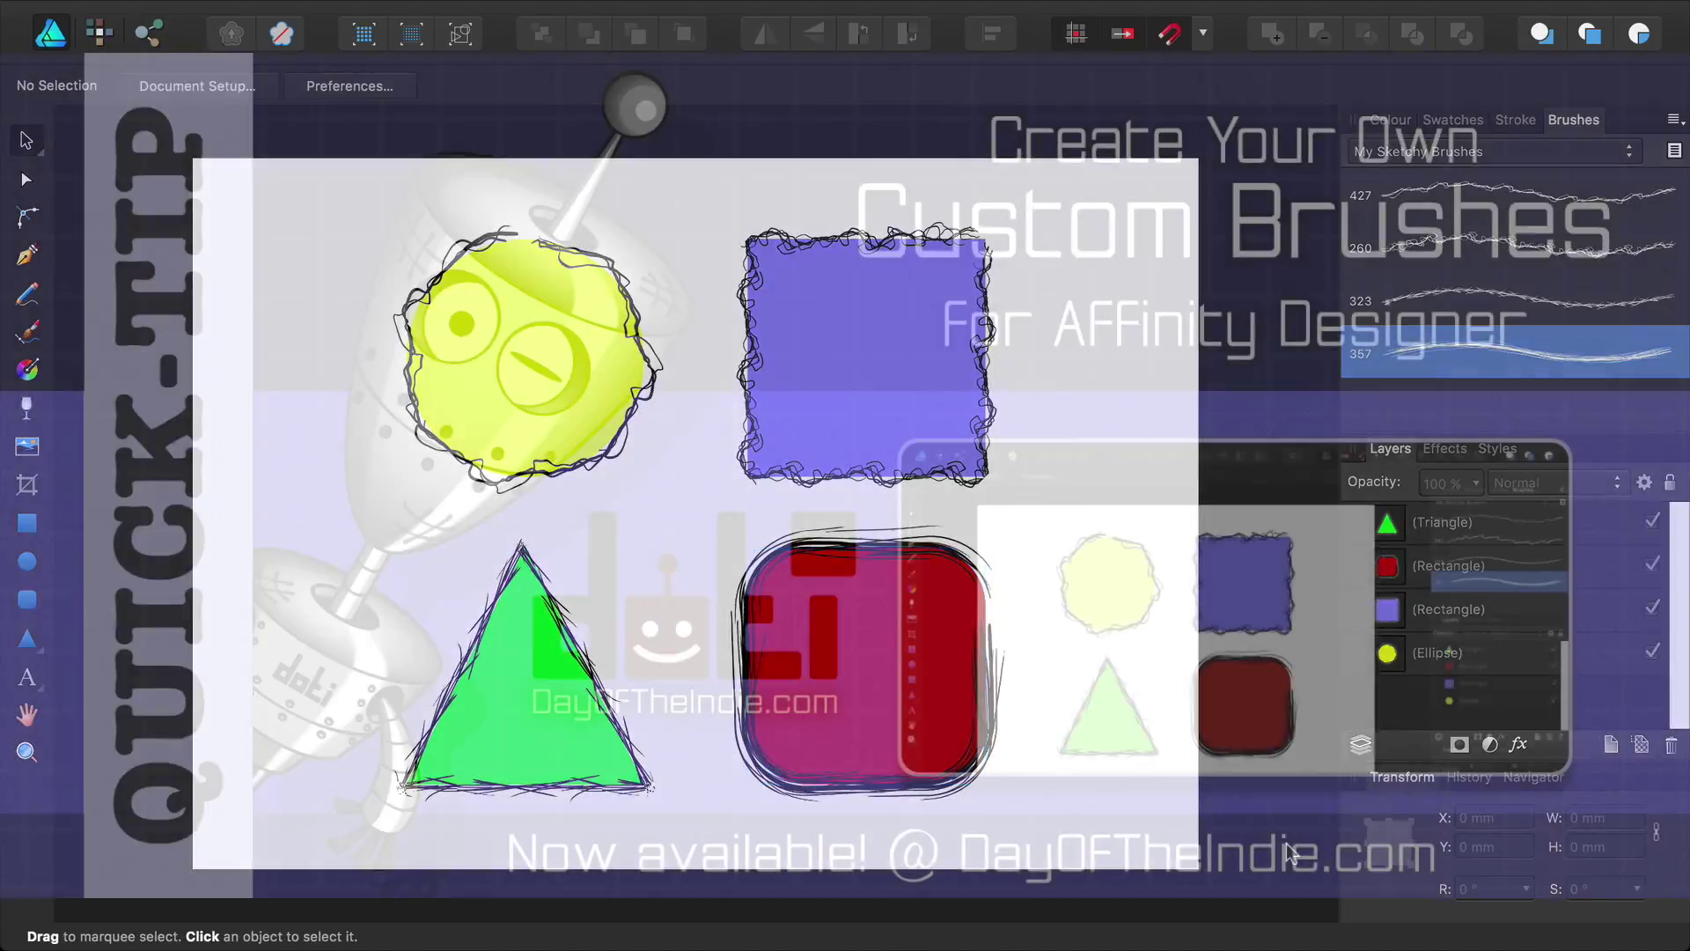